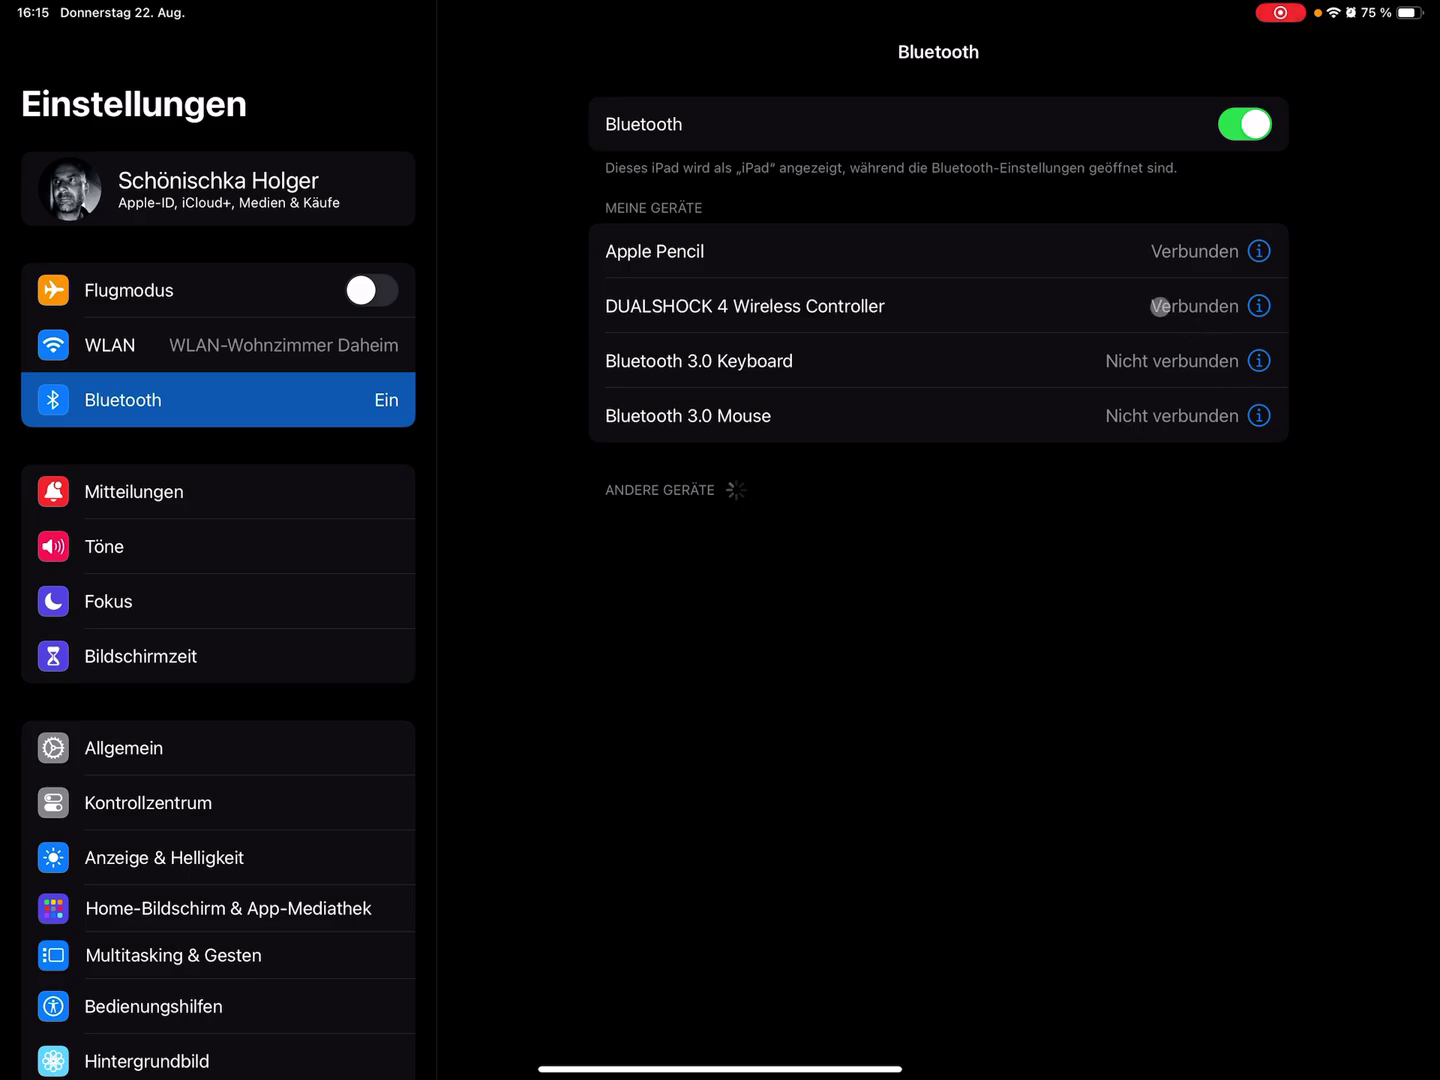
# Step: With the DUALSHOCK 4 shown as connected, leave iPad Settings for the App Switcher
pyautogui.moveTo(720, 1068); pyautogui.dragTo(721, 563)
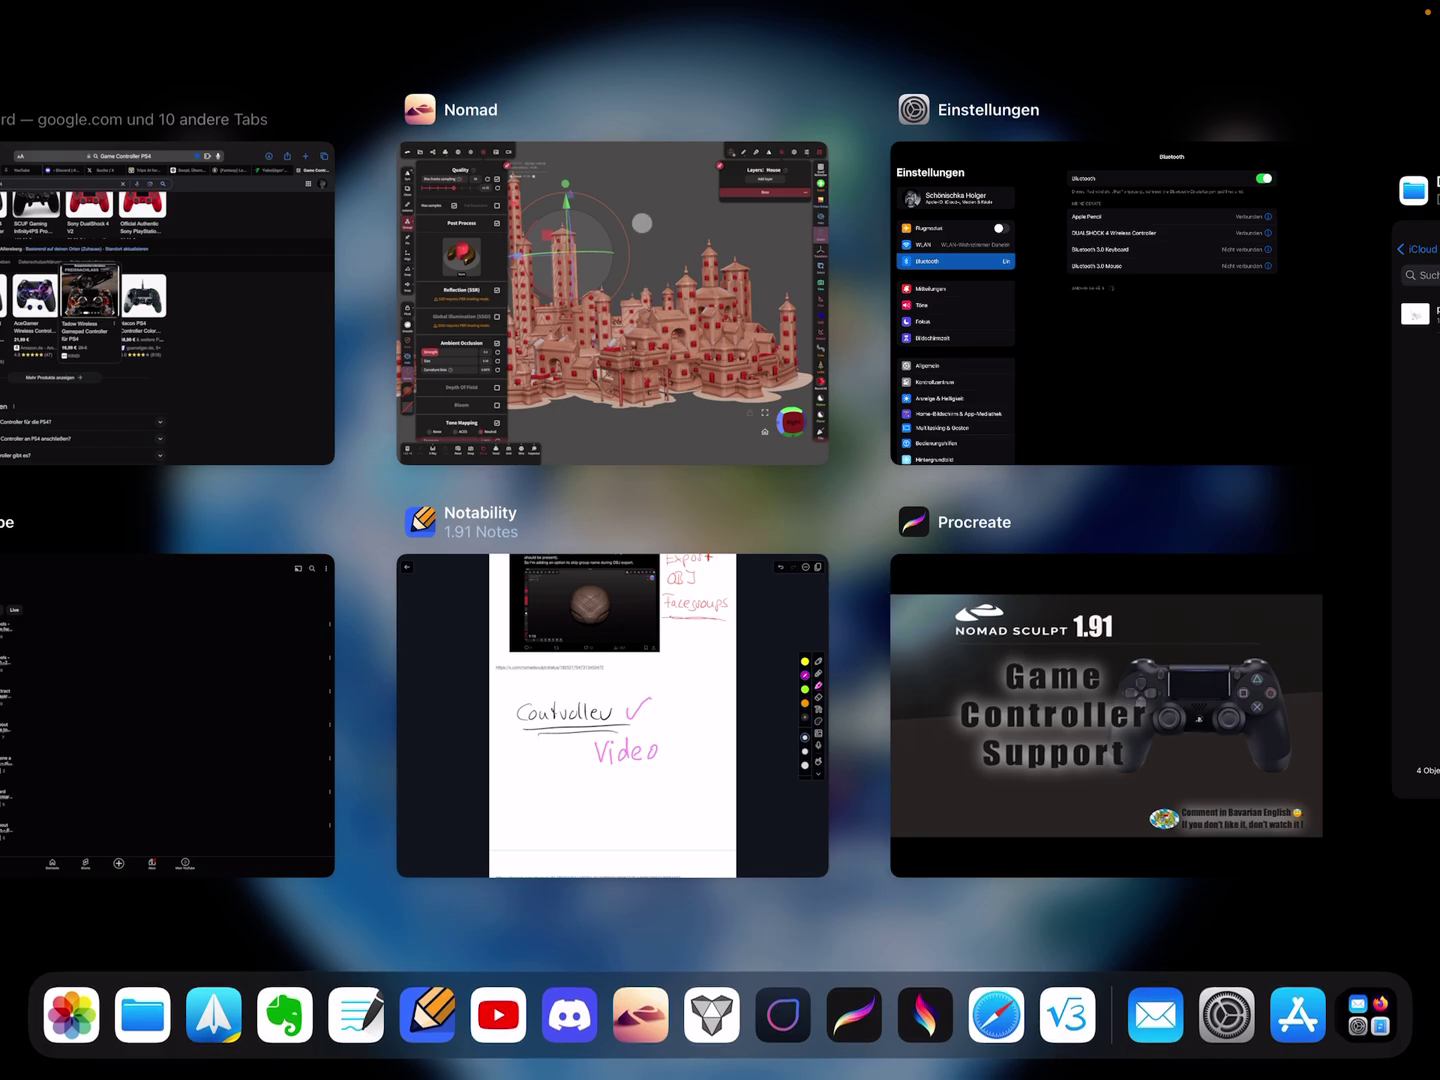
# Step: Return to the Nomad city model, pan it higher and closer, and show the camera settings
pyautogui.click(613, 303)
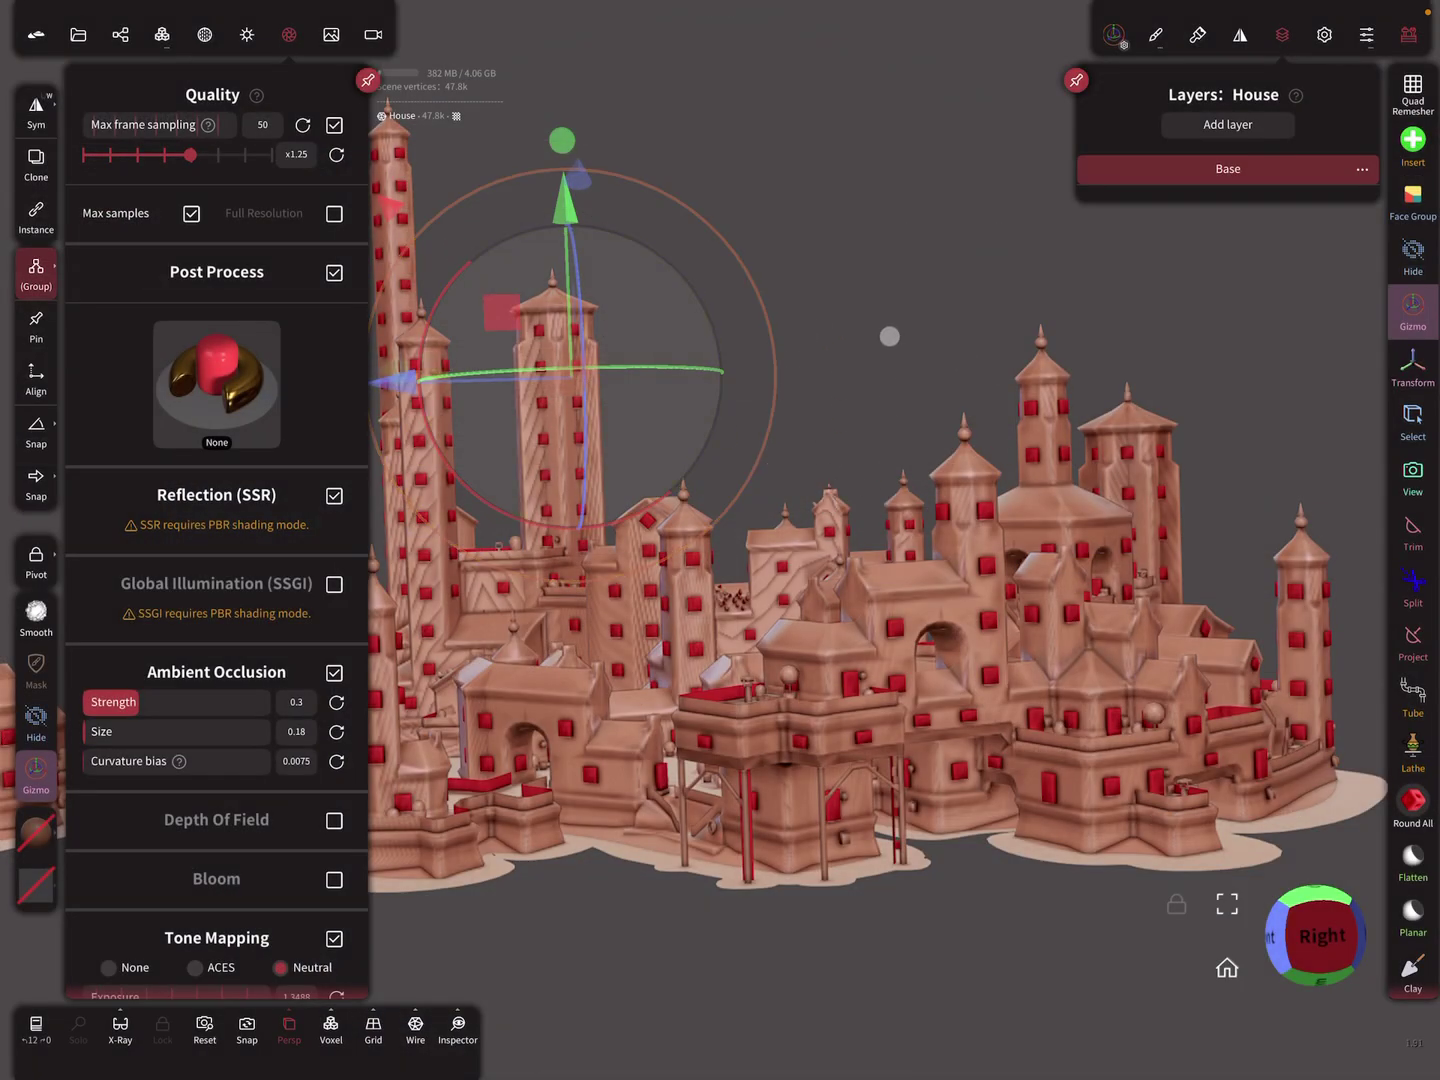
pyautogui.scroll(-5, 888, 337)
pyautogui.scroll(5, 888, 336)
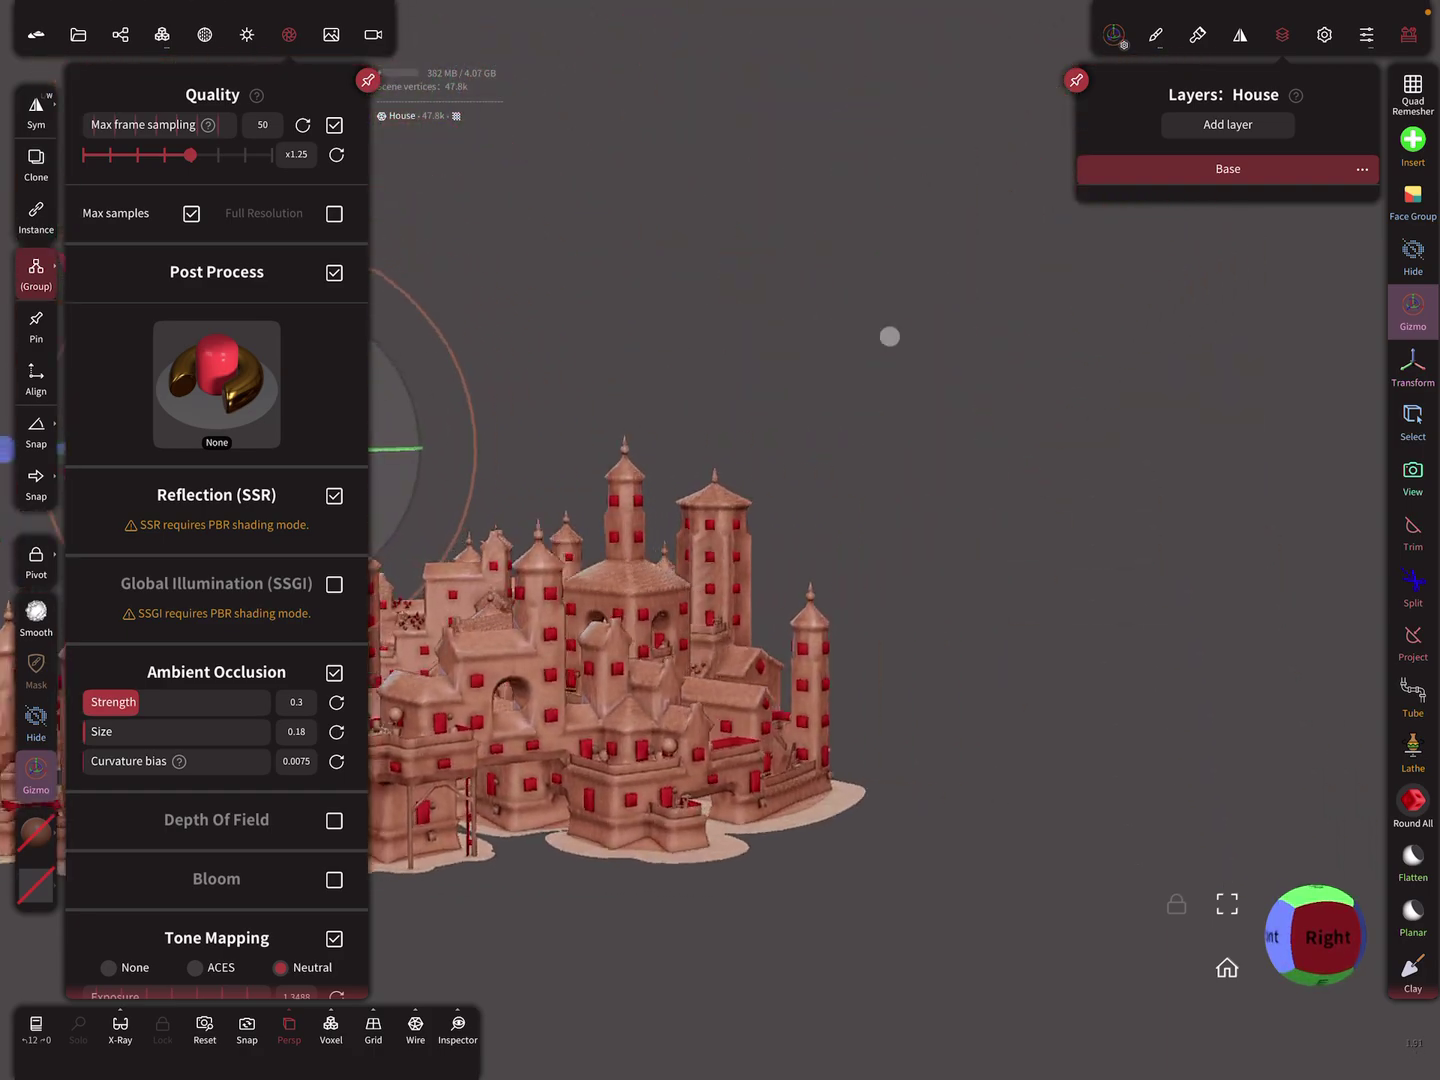
pyautogui.scroll(-5, 889, 336)
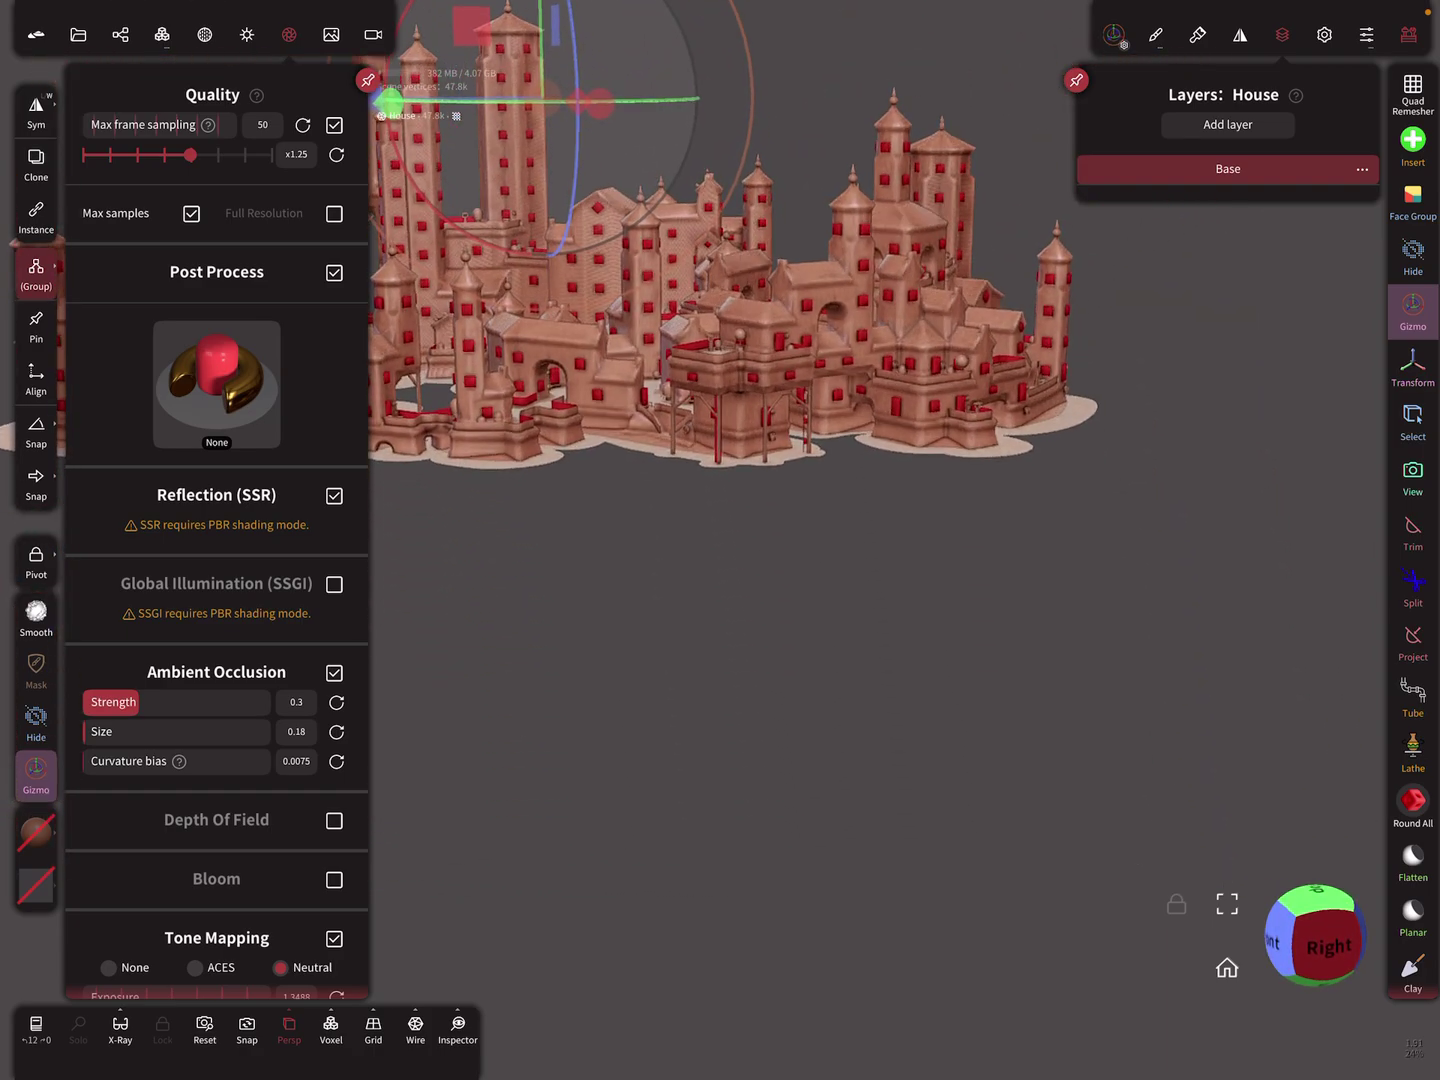
pyautogui.scroll(5, 889, 336)
pyautogui.moveTo(888, 337); pyautogui.dragTo(1102, 336, button='middle')
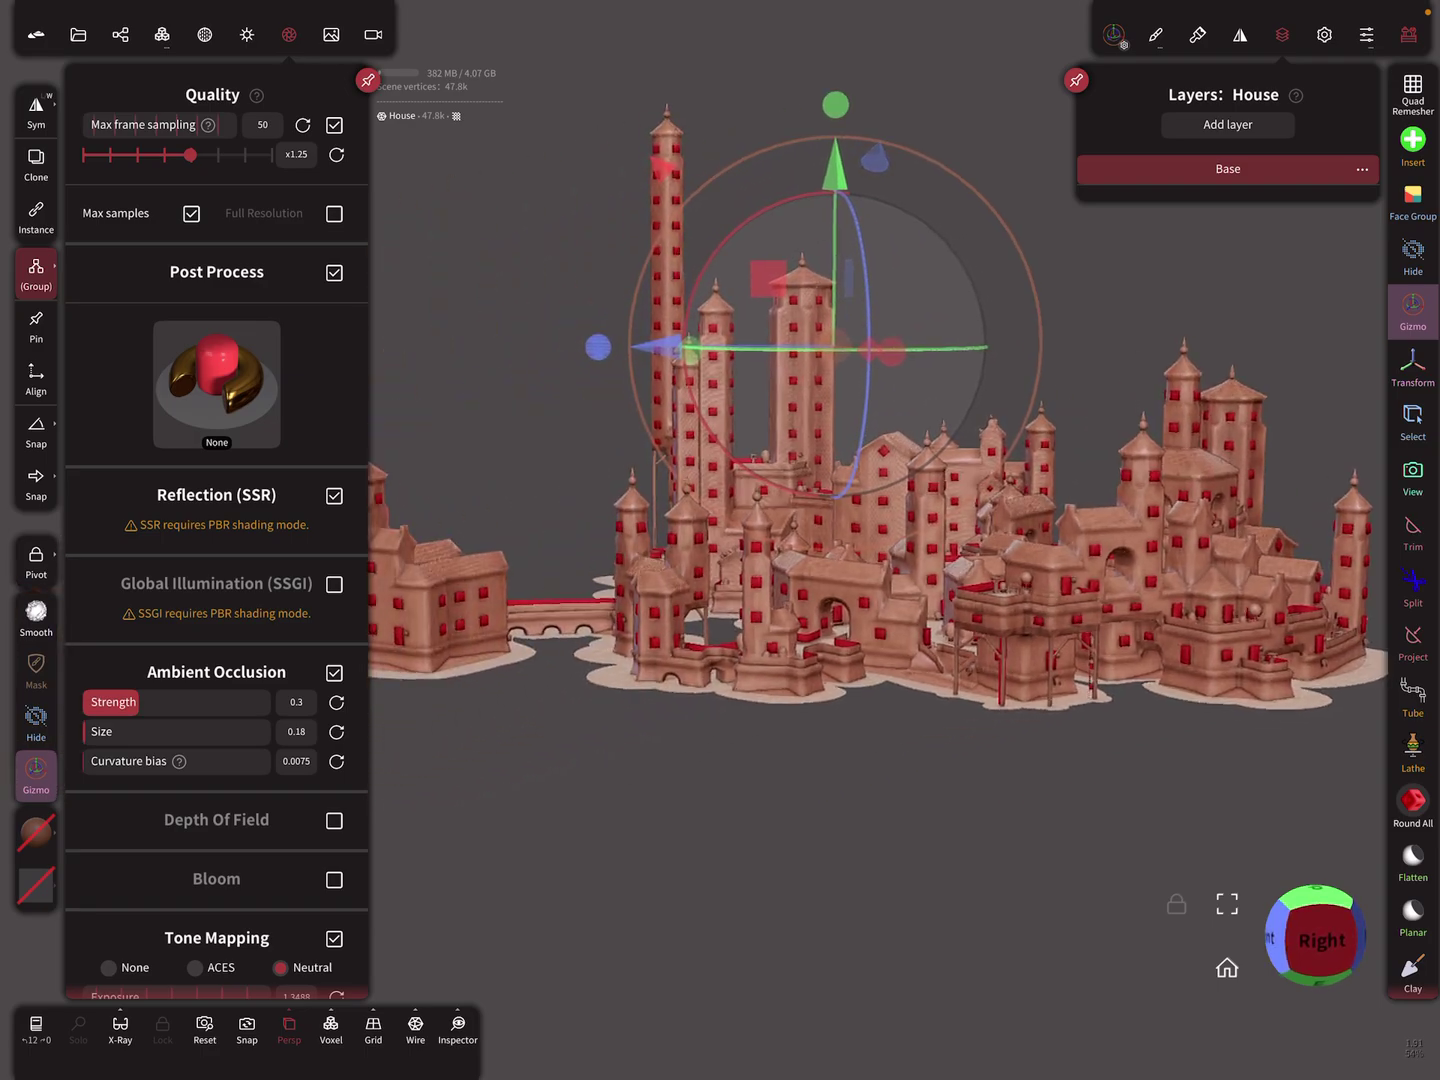
pyautogui.scroll(3, 889, 337)
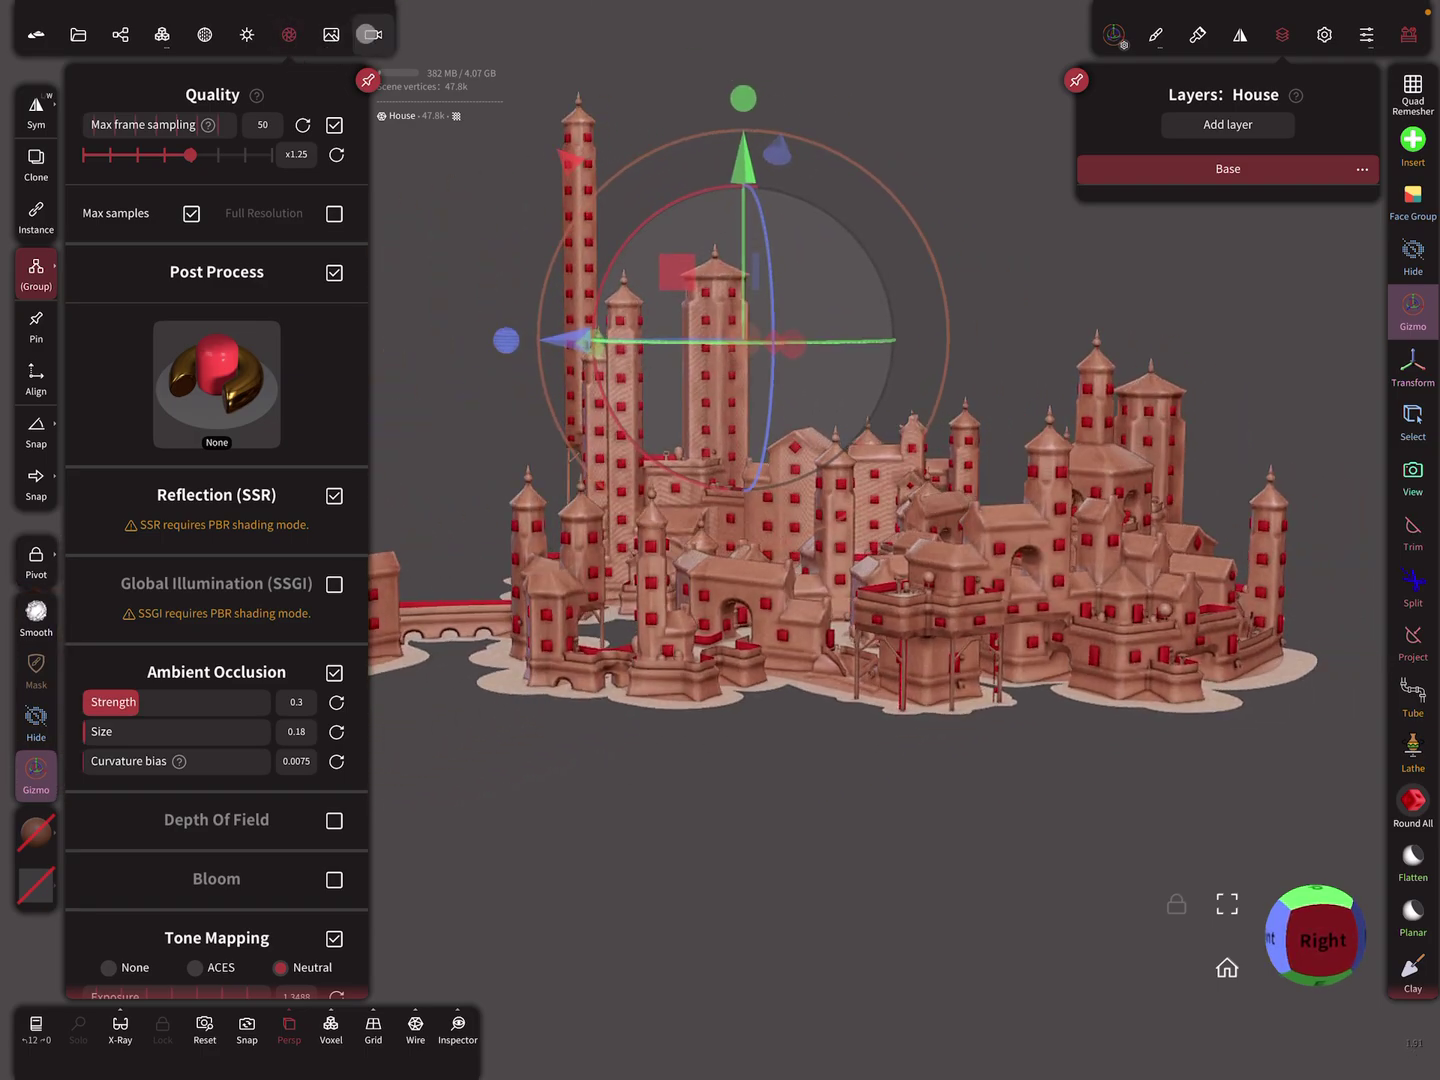
pyautogui.click(370, 34)
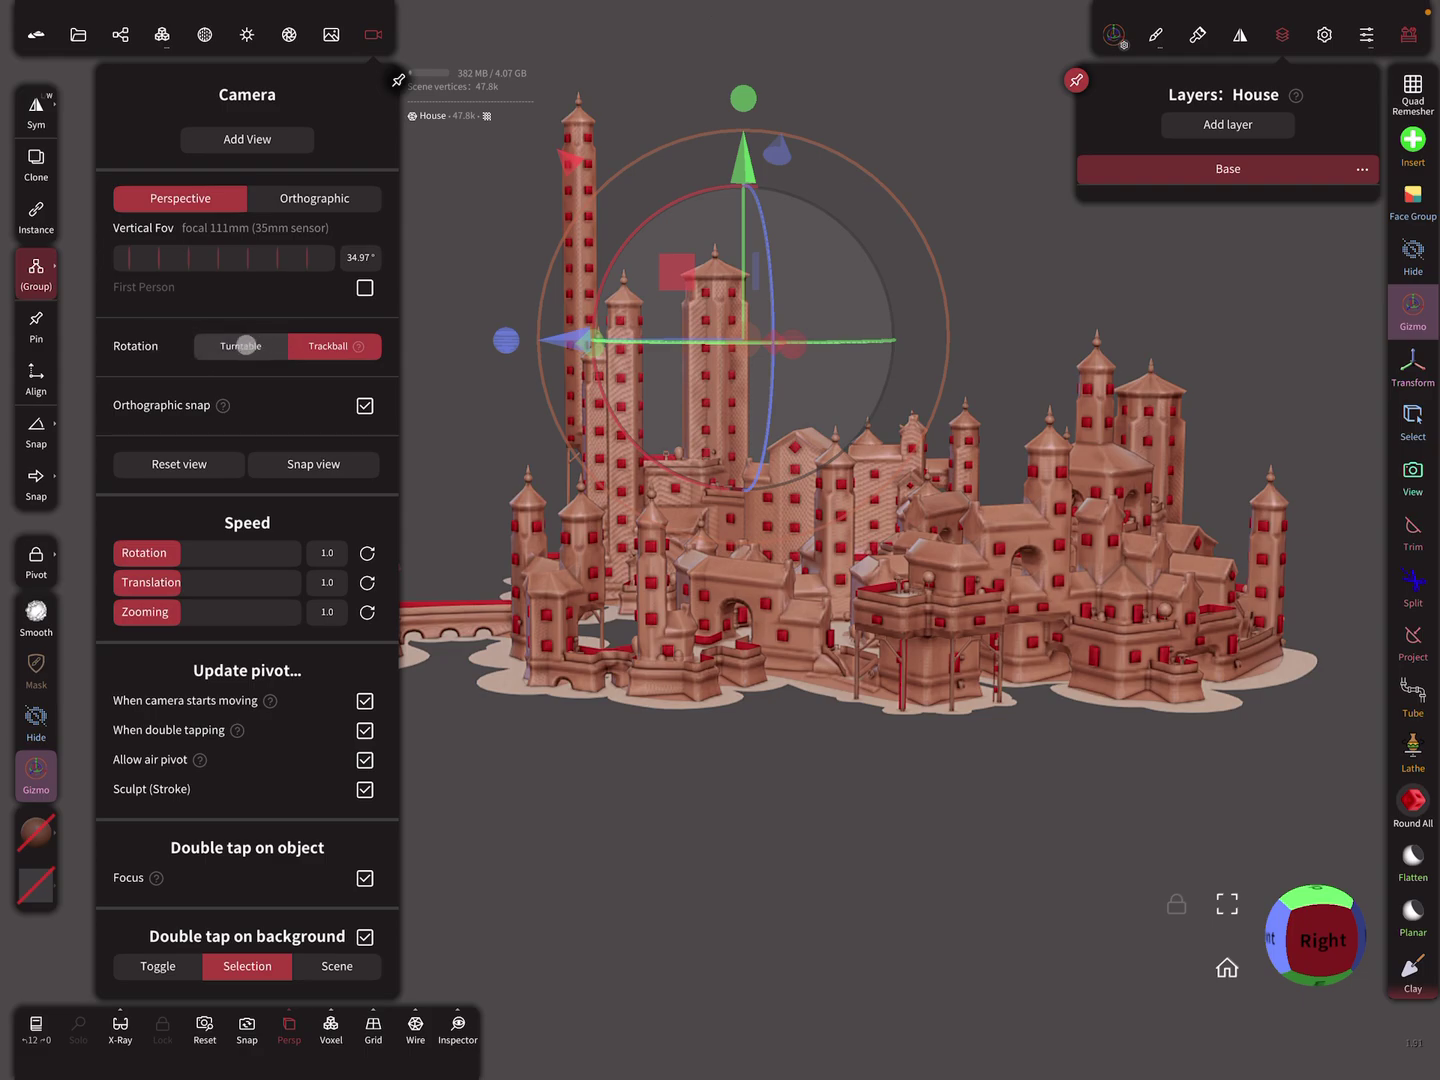
# Step: Choose Turntable rotation and Perspective projection, resetting the view to the front
pyautogui.click(245, 345)
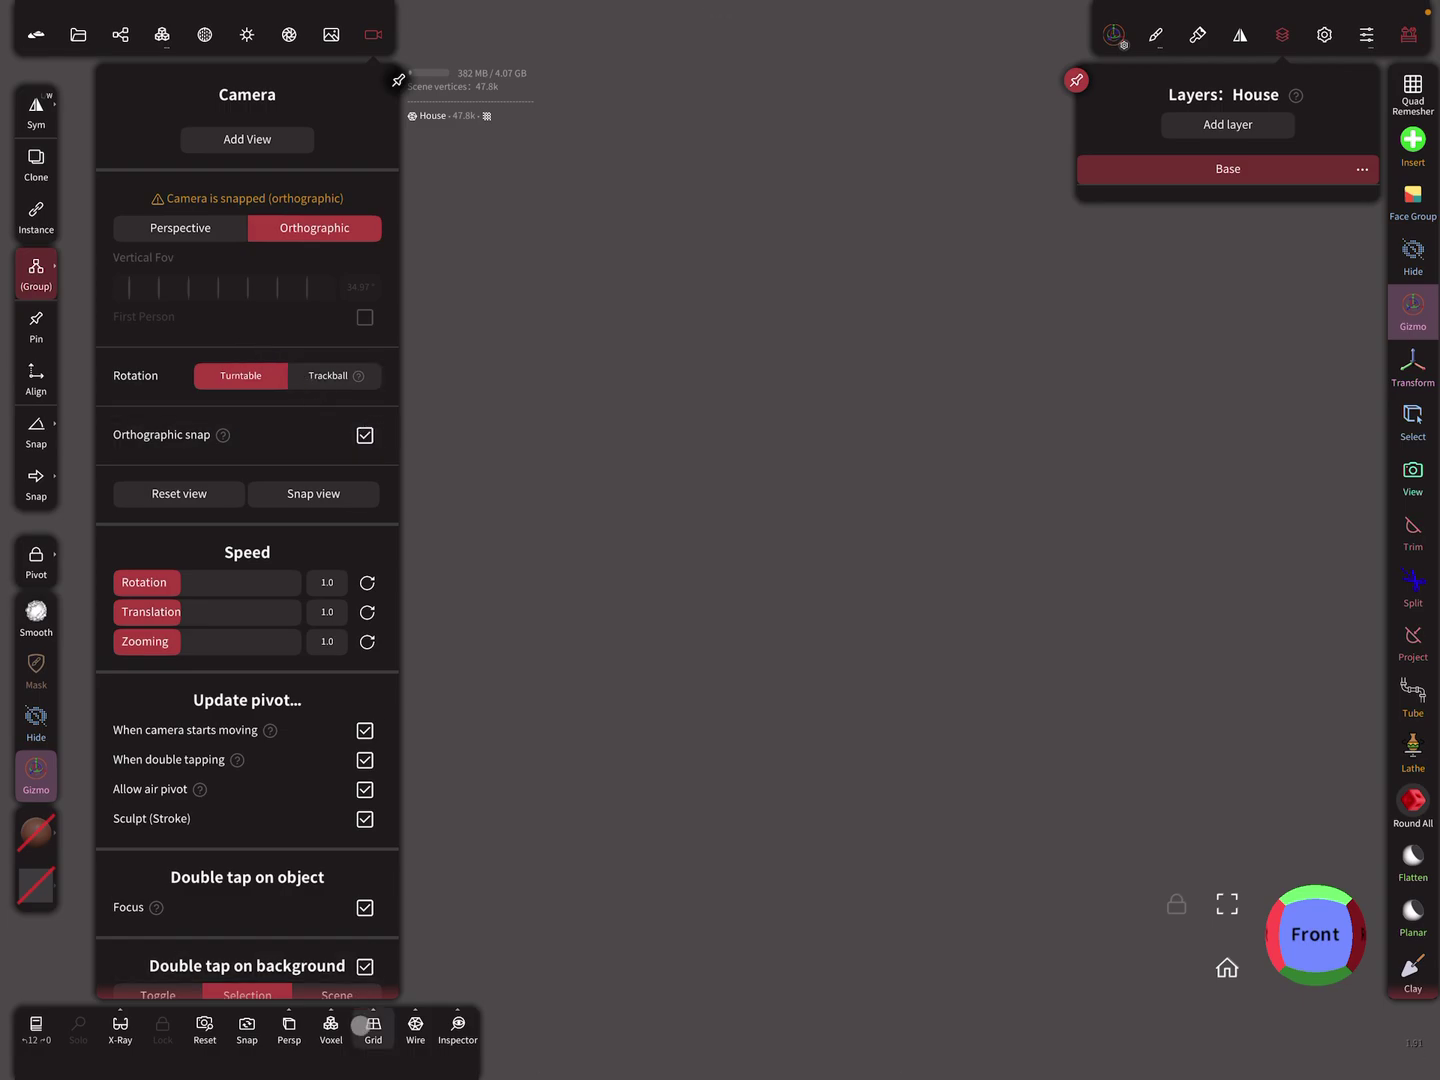
pyautogui.click(300, 1027)
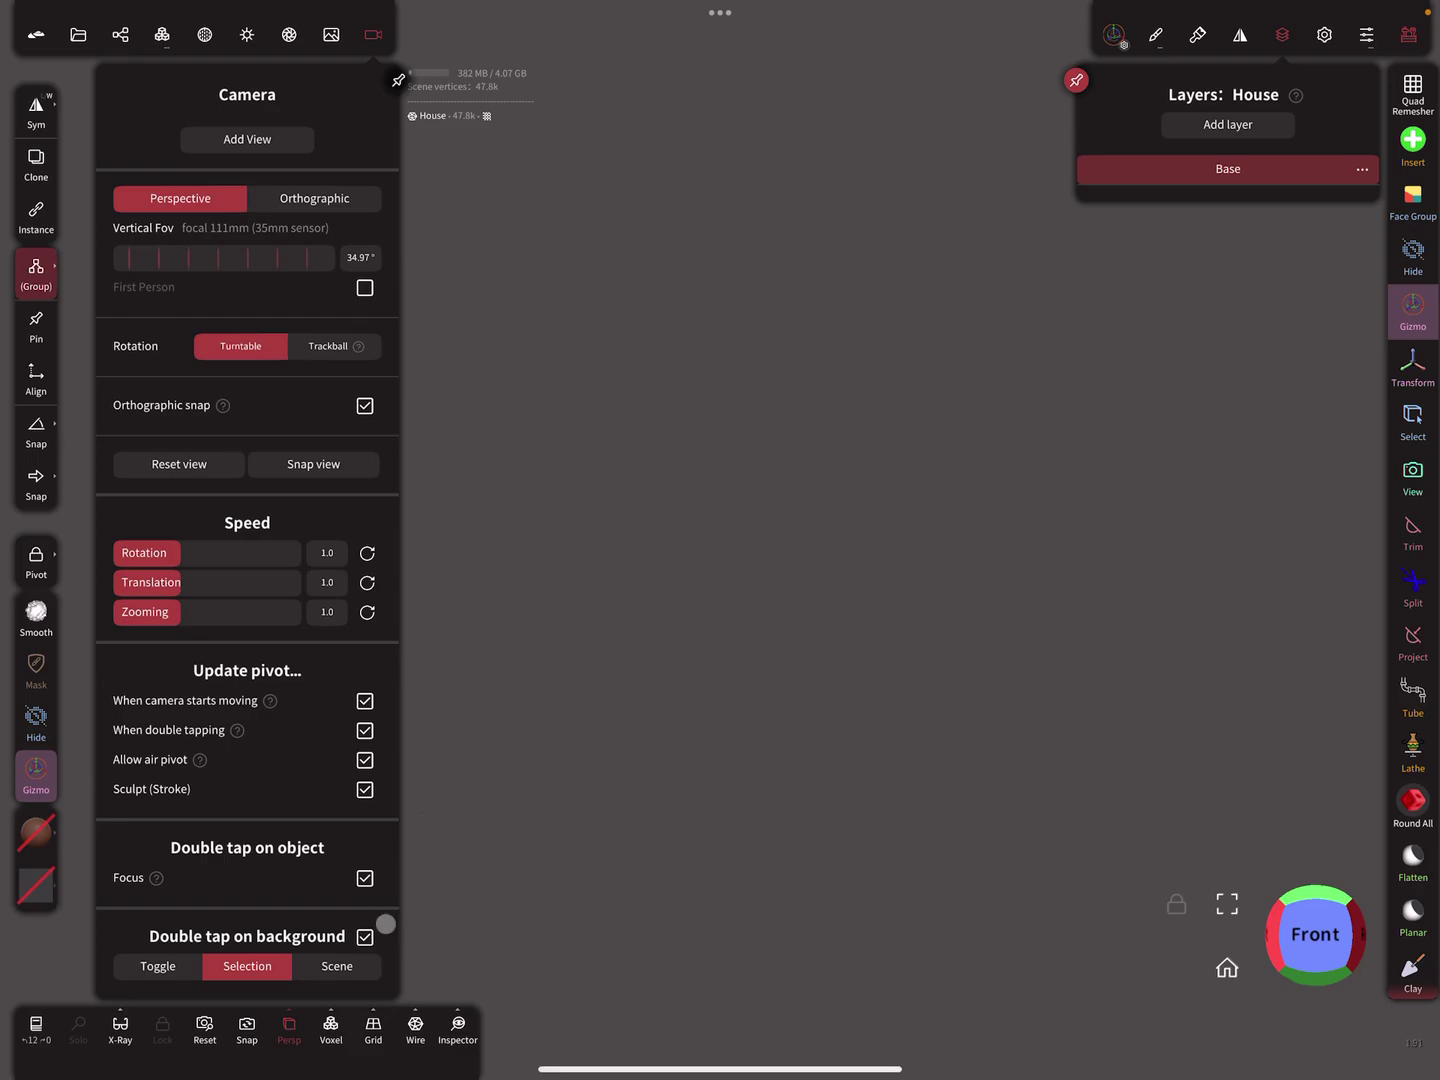
pyautogui.click(204, 1027)
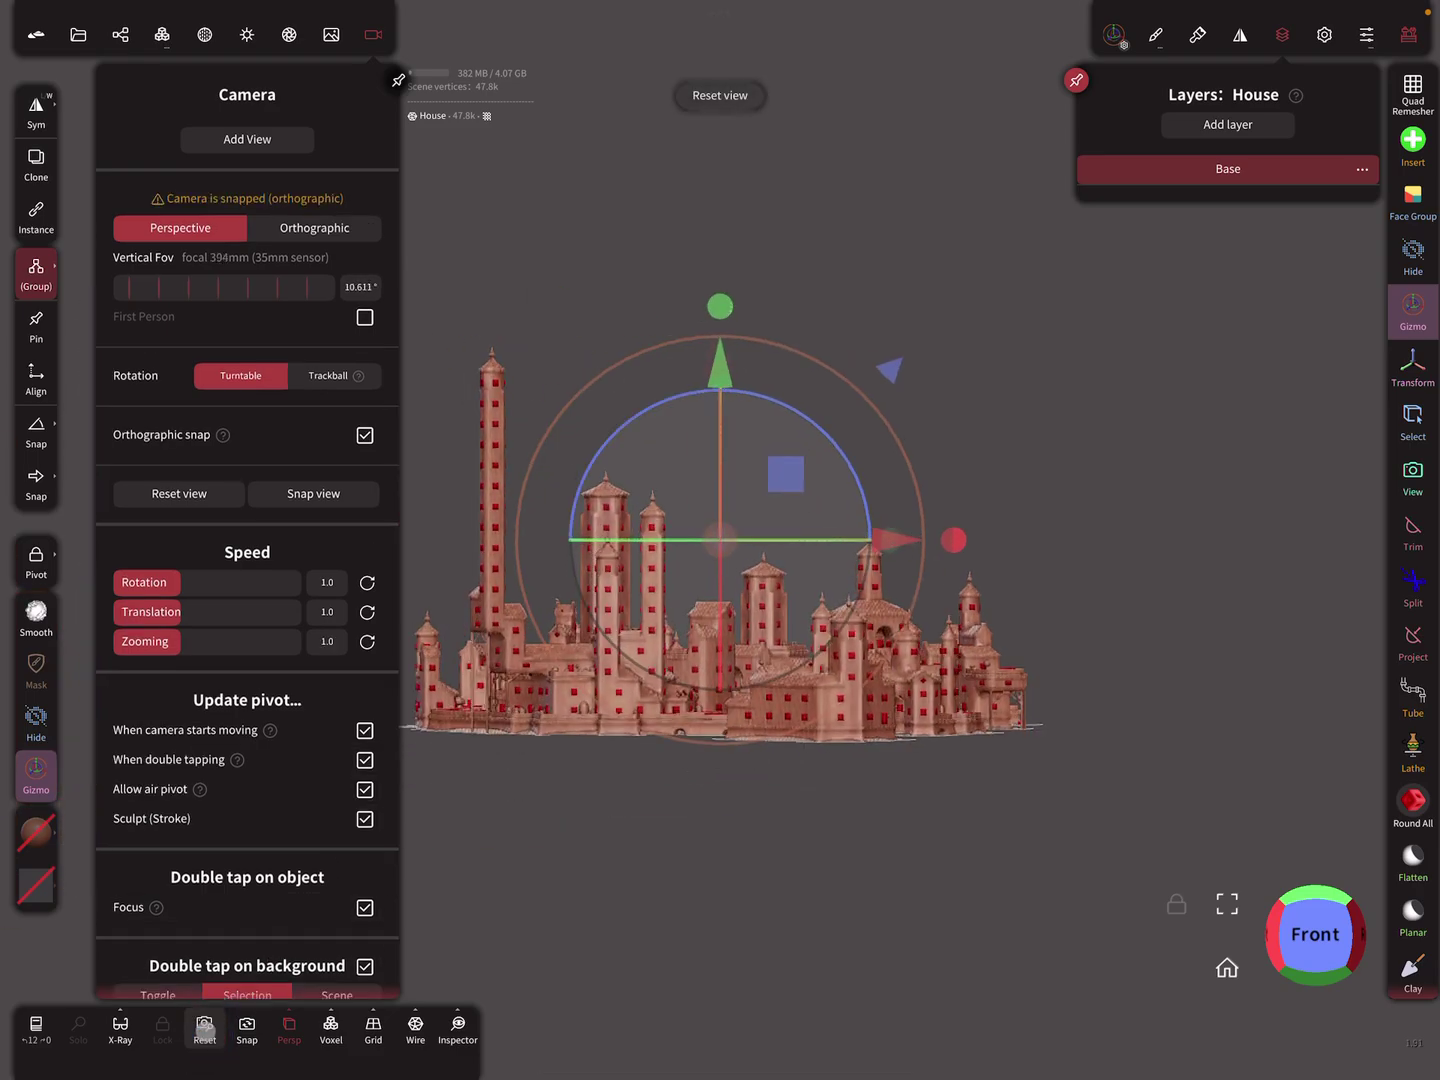
pyautogui.scroll(-1, 370, 334)
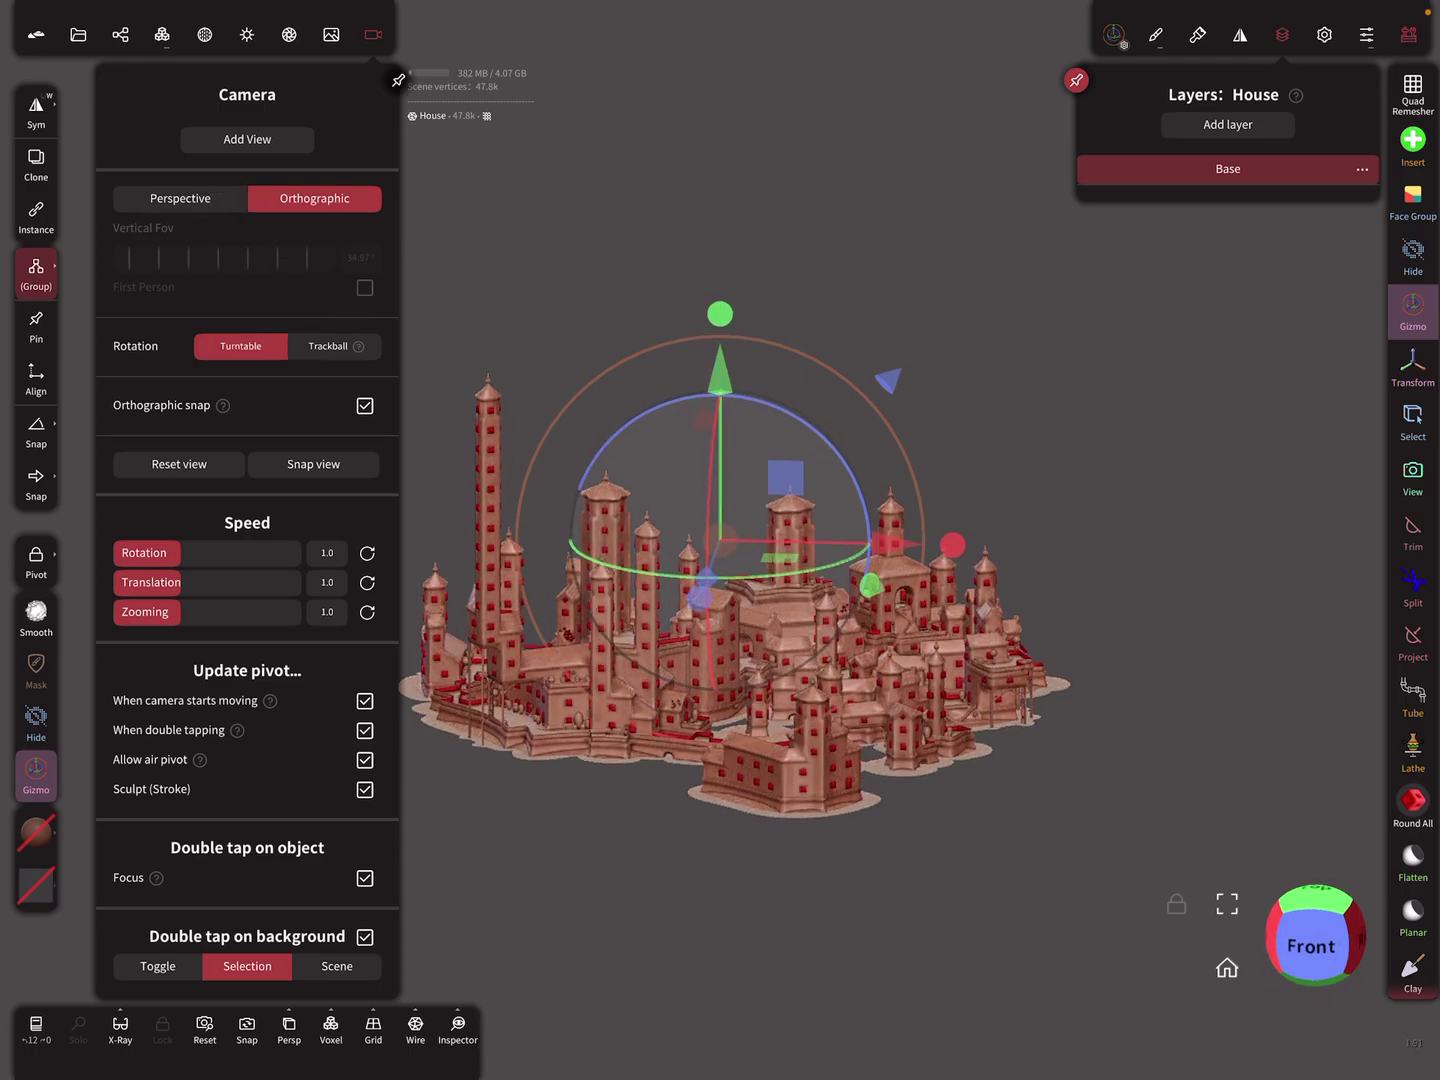
pyautogui.click(180, 198)
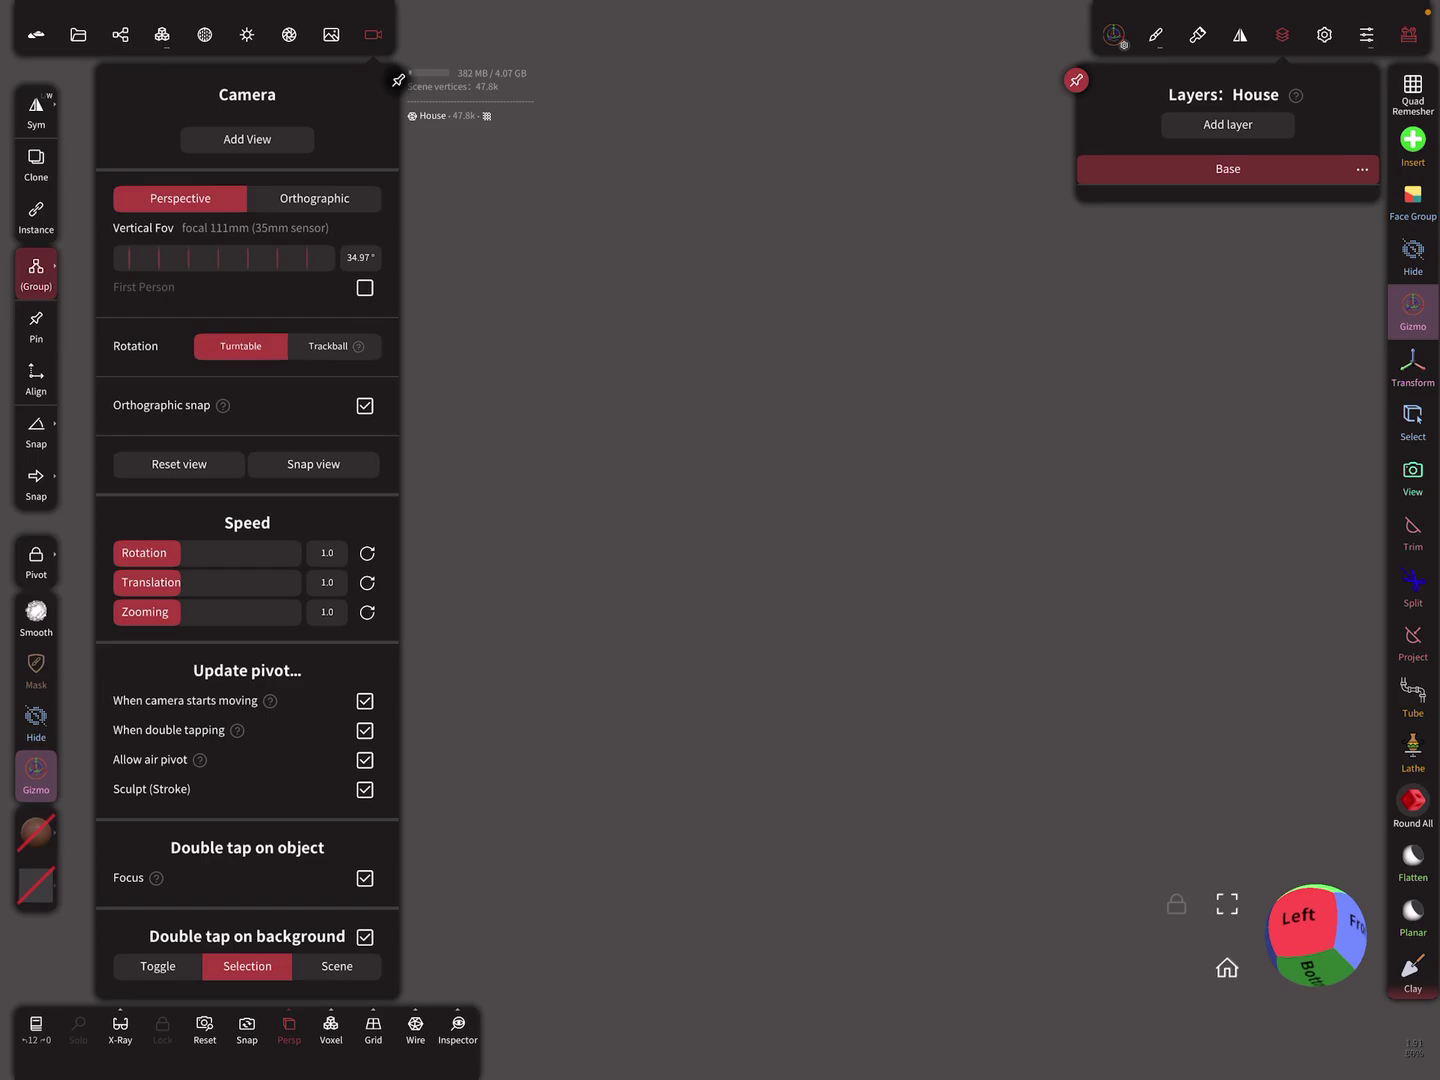
# Step: Reset the view to centre the city, then pan it up and to the left
pyautogui.click(205, 1027)
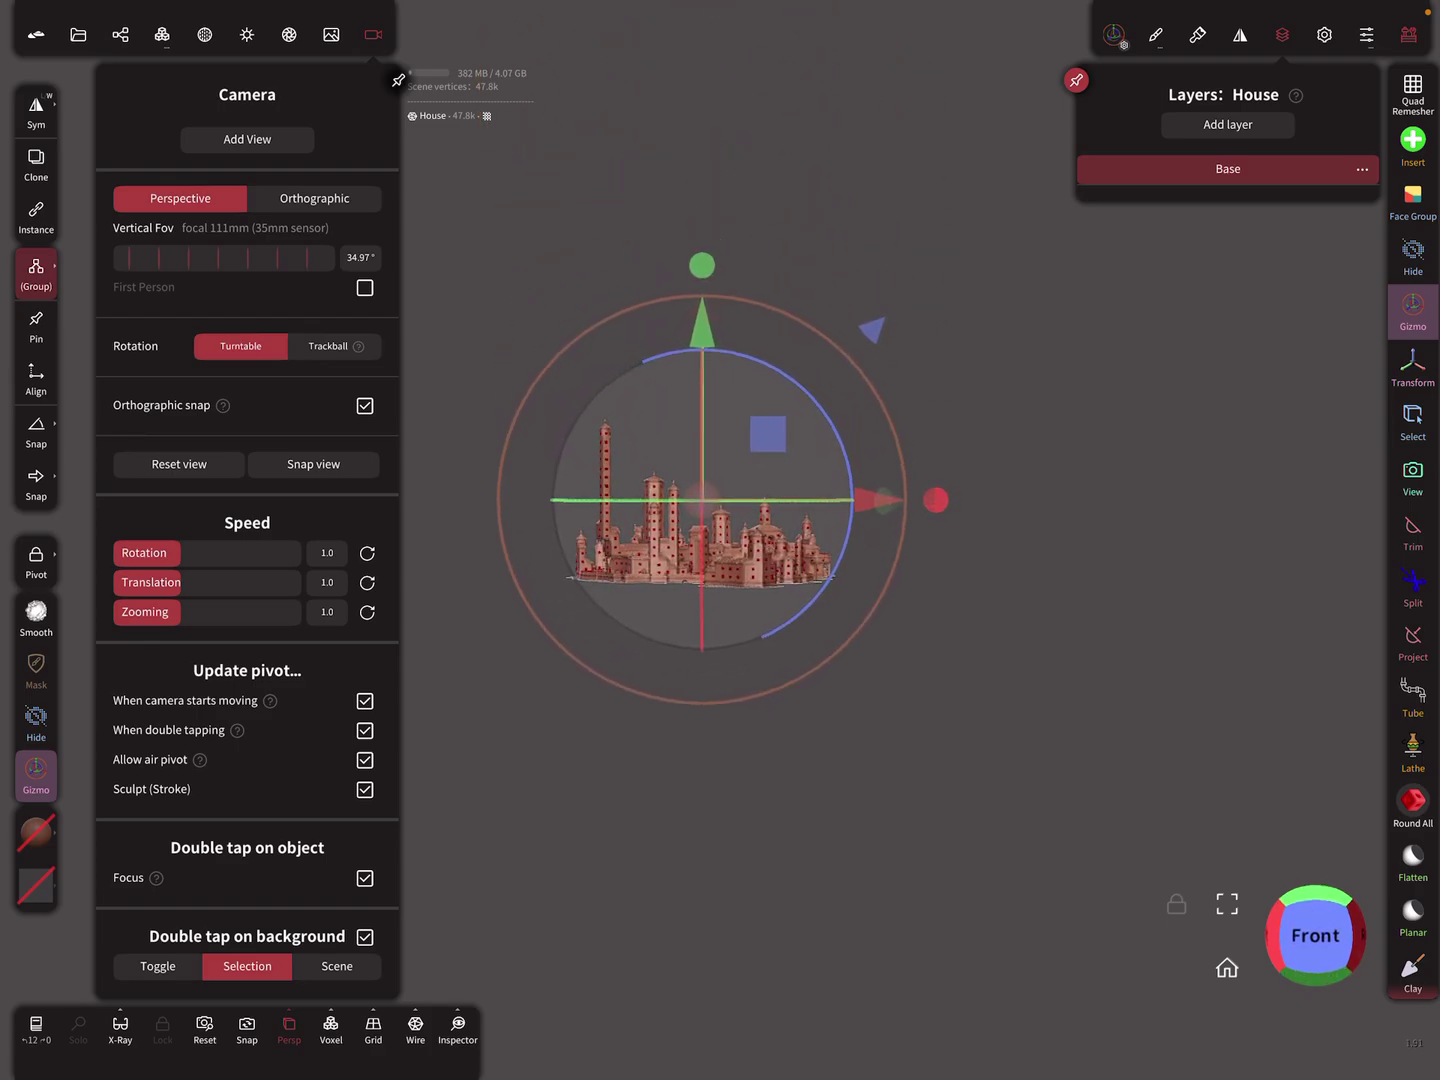
pyautogui.moveTo(712, 501); pyautogui.dragTo(548, 388, button='middle')
pyautogui.scroll(5, 705, 327)
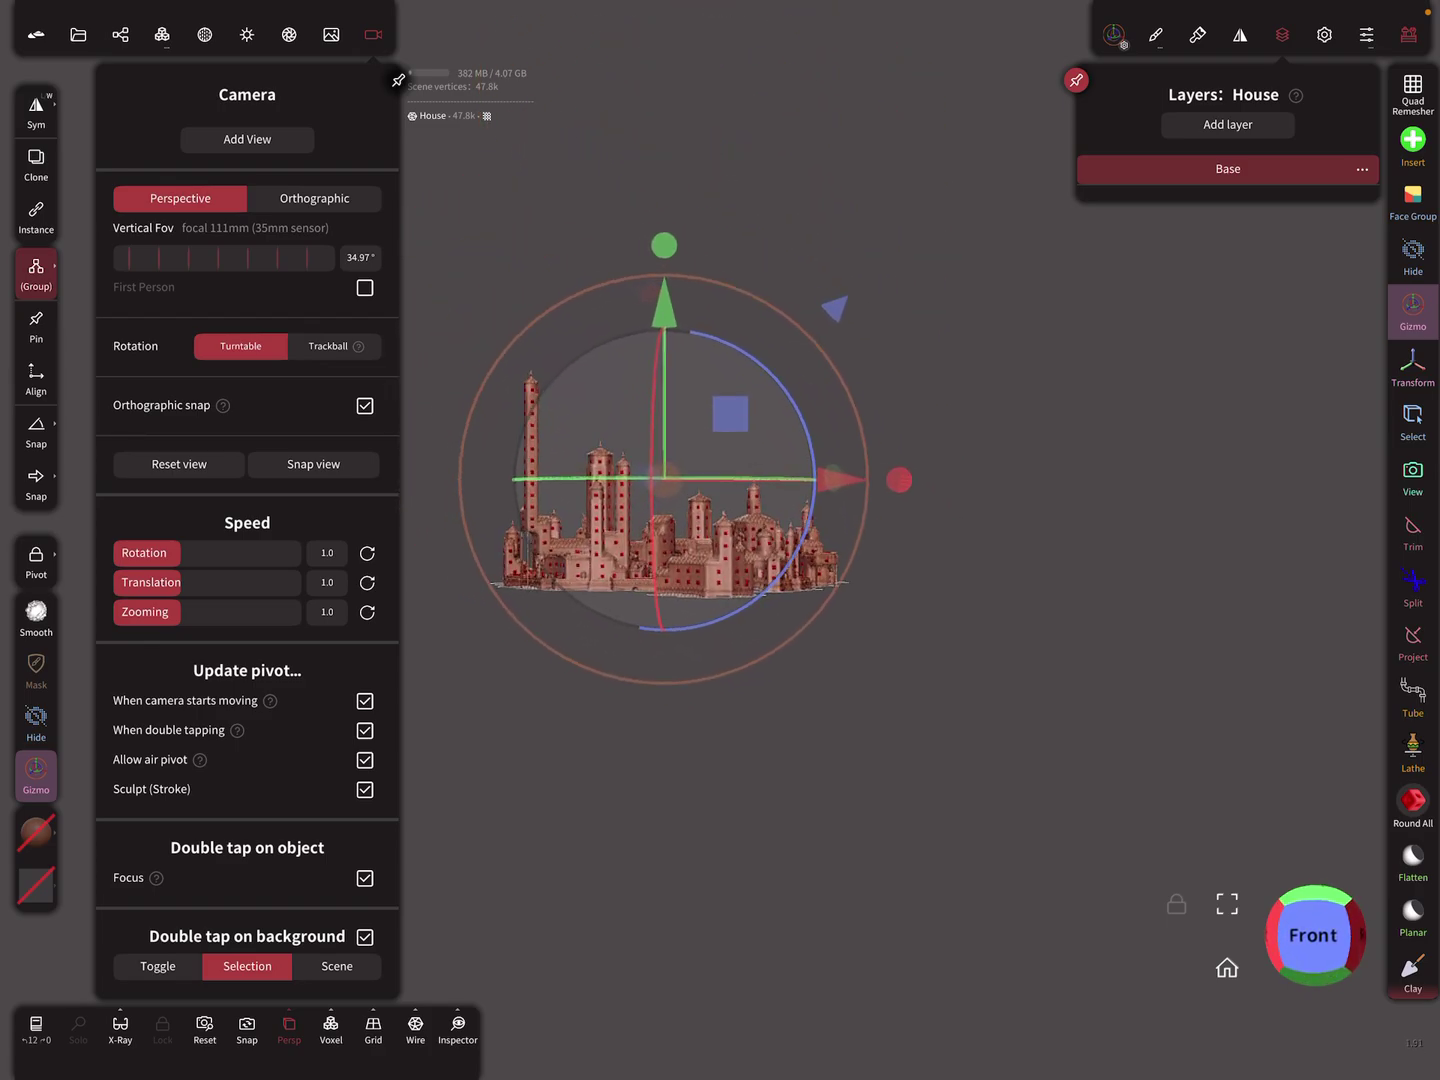
pyautogui.scroll(2, 675, 450)
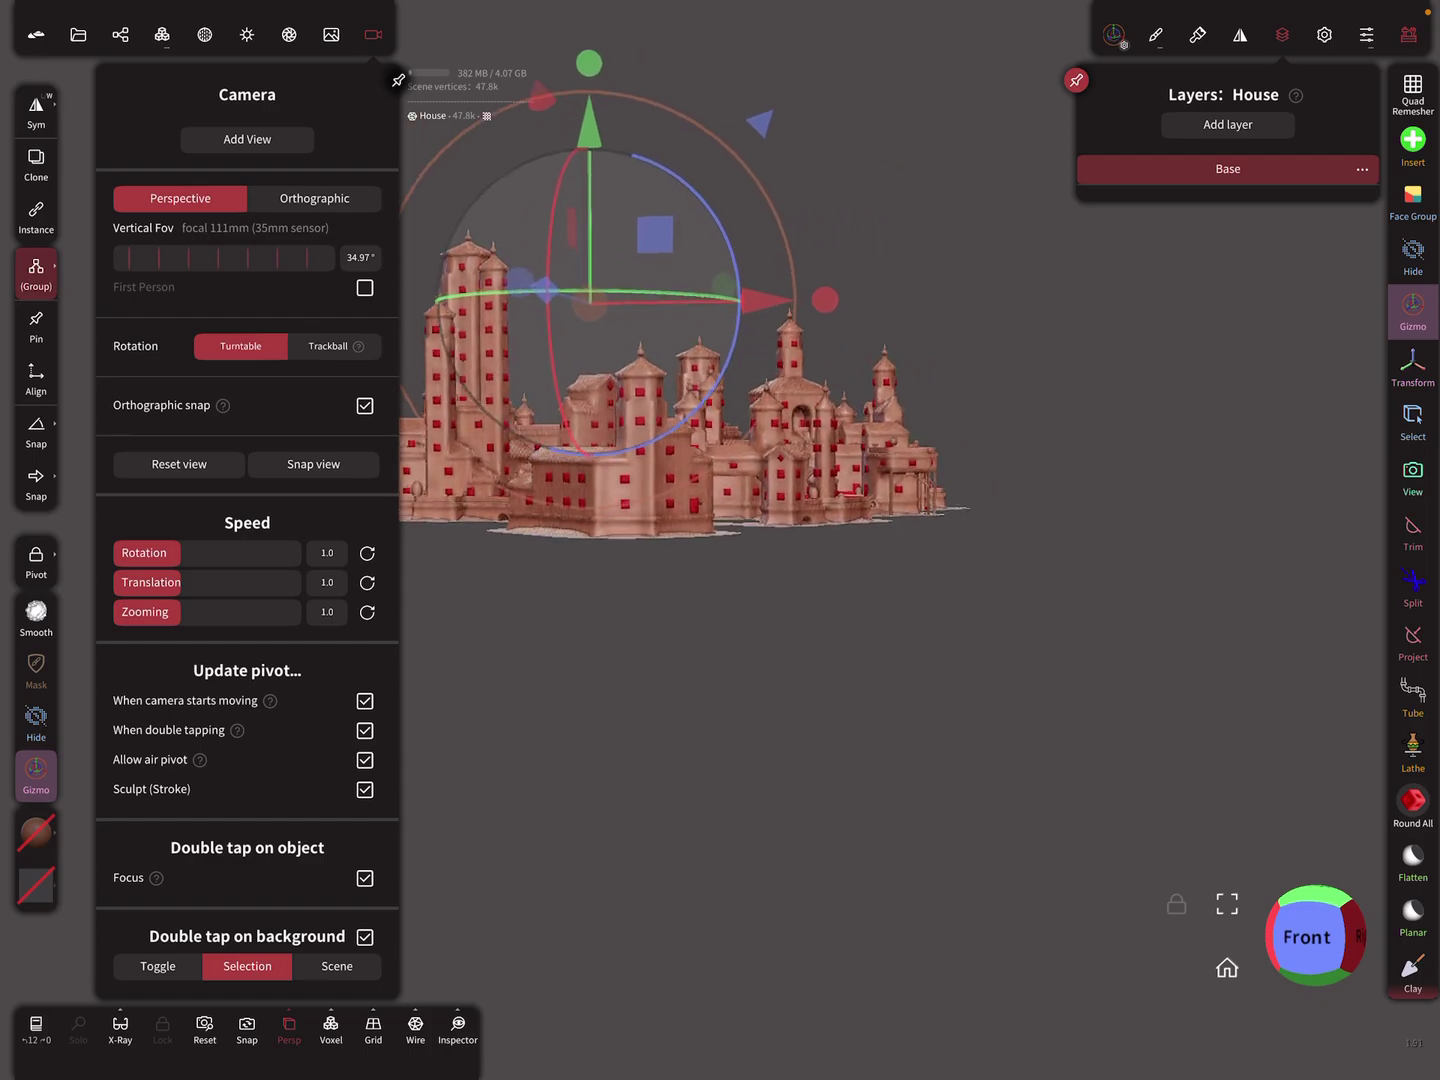
pyautogui.scroll(2, 675, 450)
pyautogui.scroll(2, 675, 450)
pyautogui.scroll(2, 675, 450)
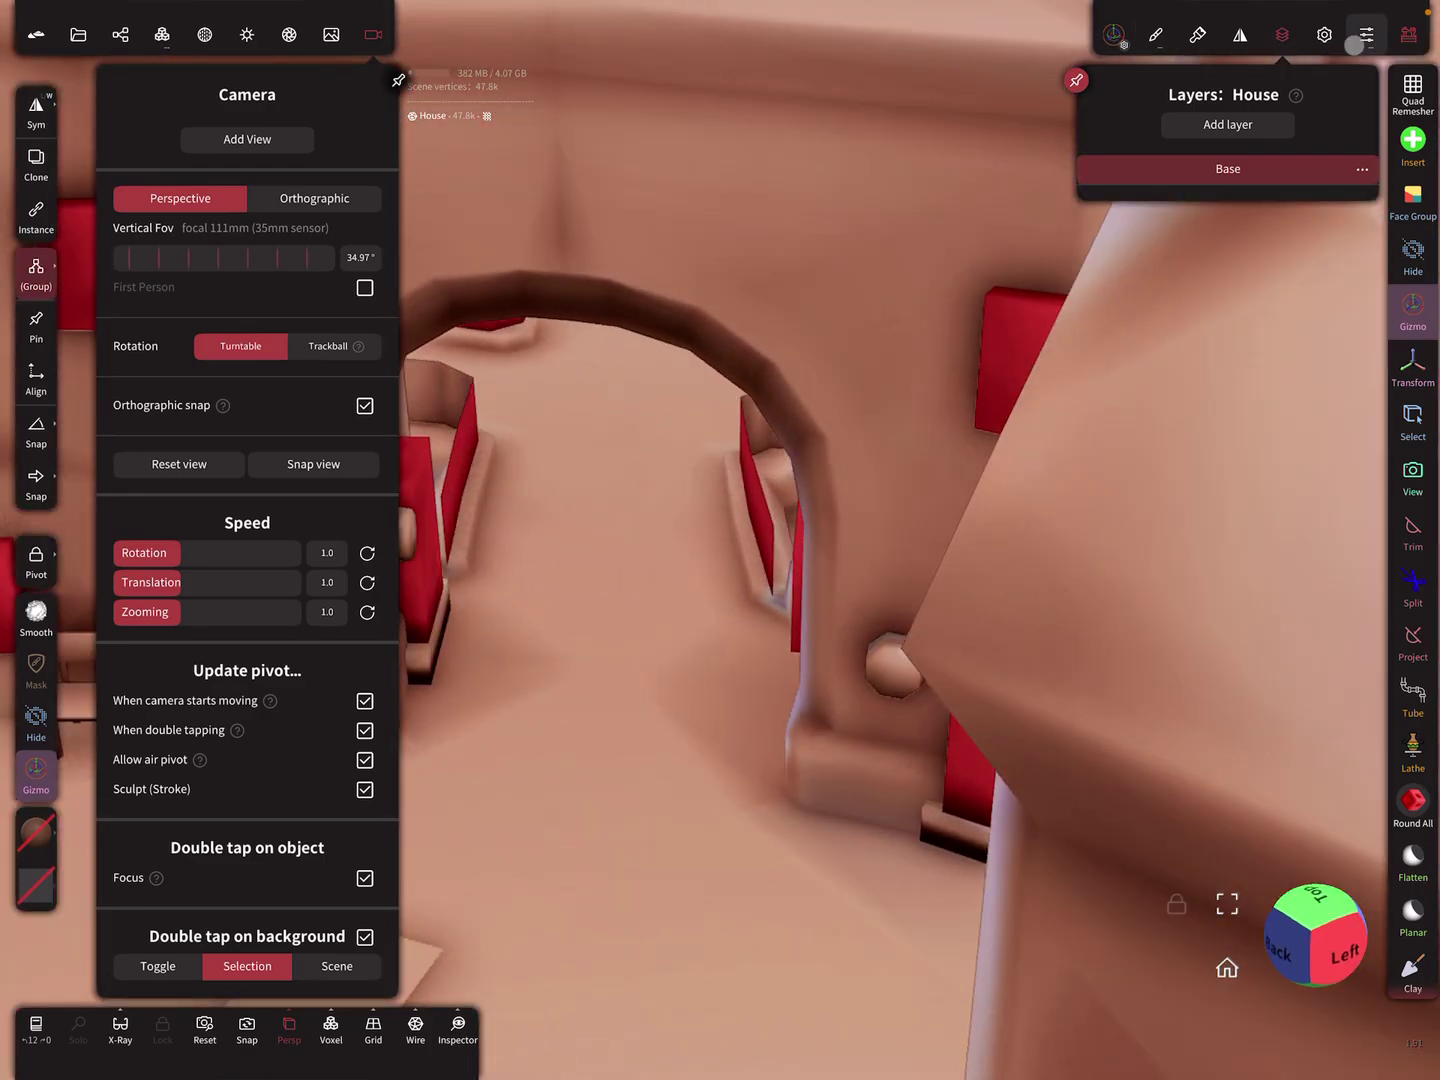
# Step: Go through Display and Interface settings to show the Bindings list
pyautogui.click(1325, 34)
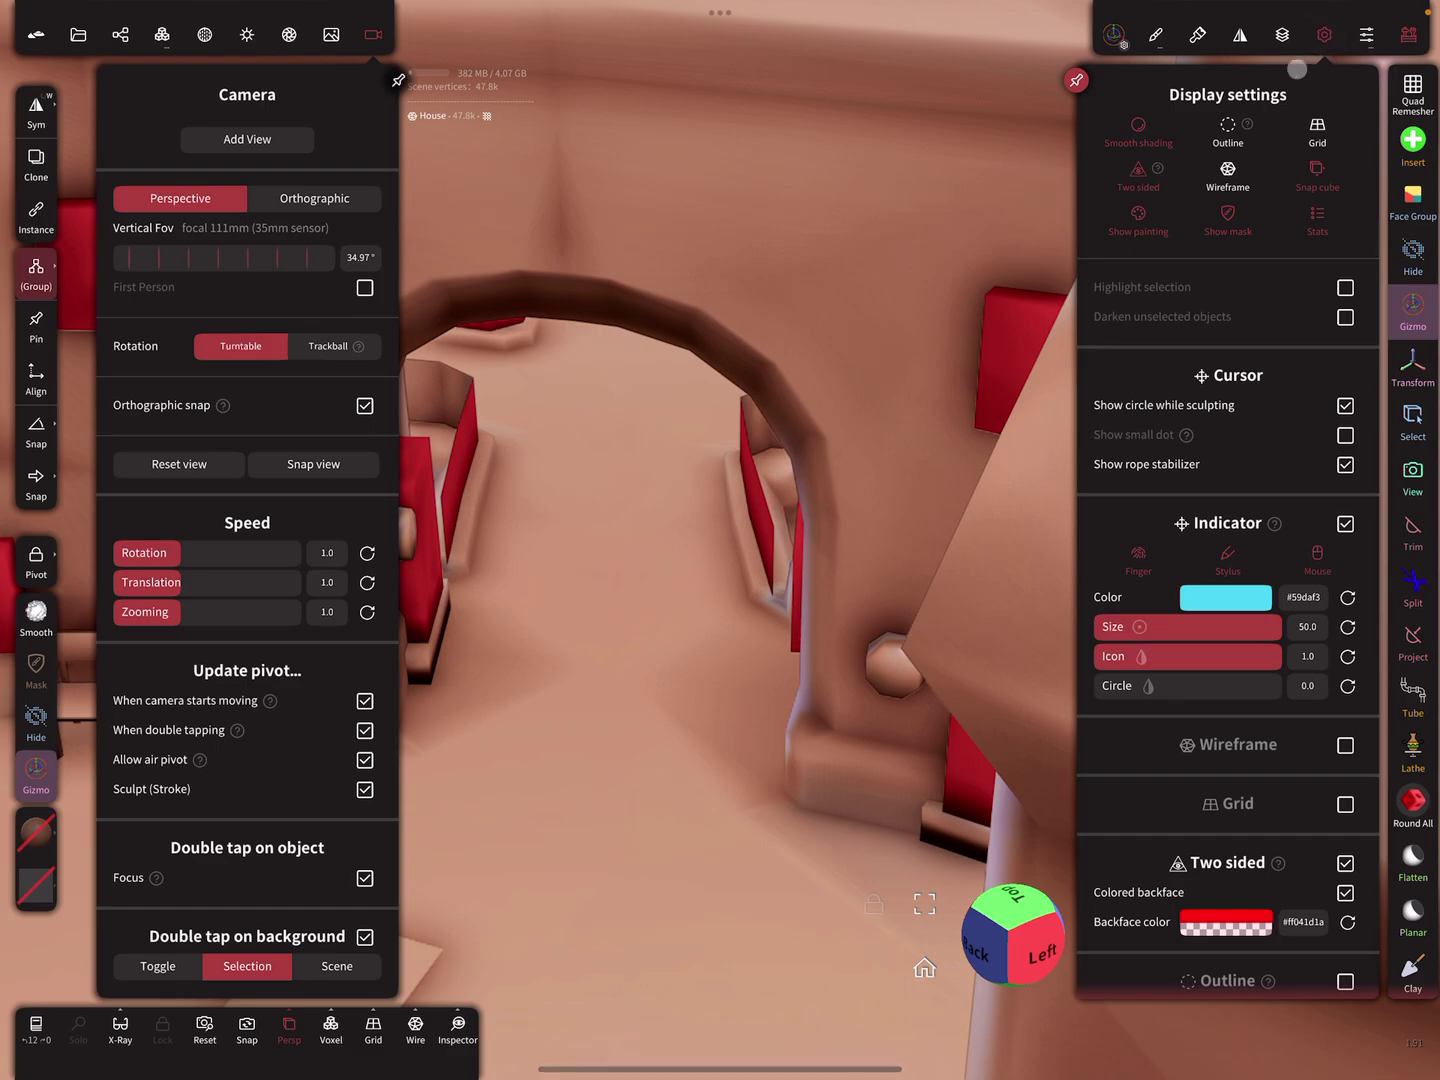
pyautogui.click(1366, 36)
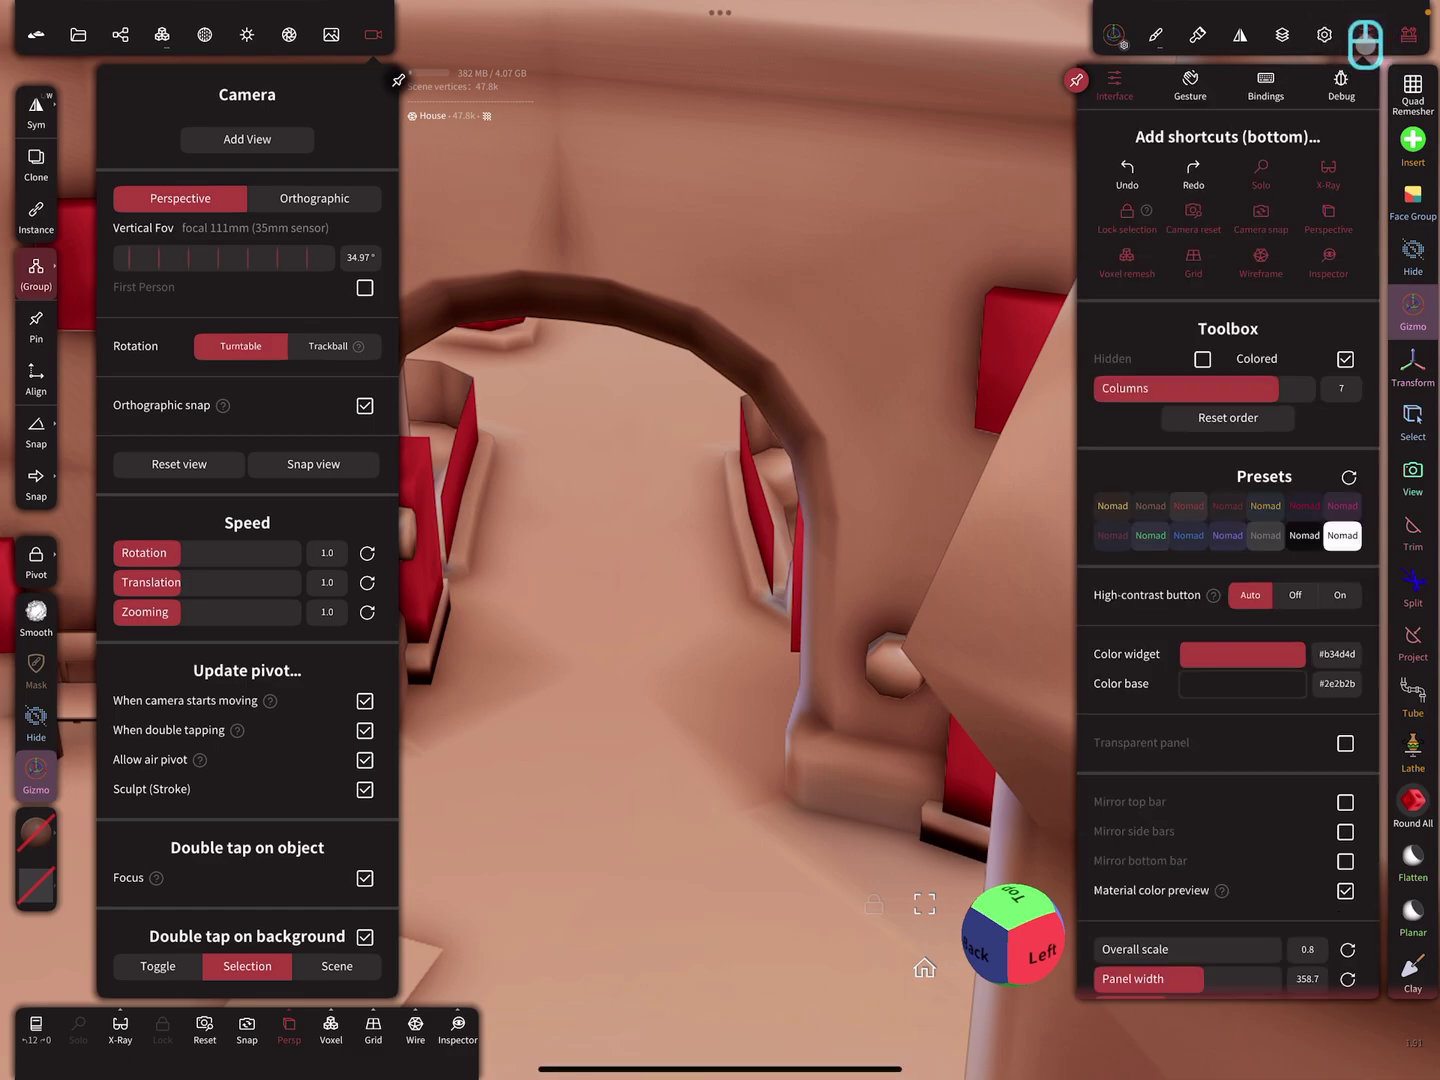
pyautogui.click(1266, 84)
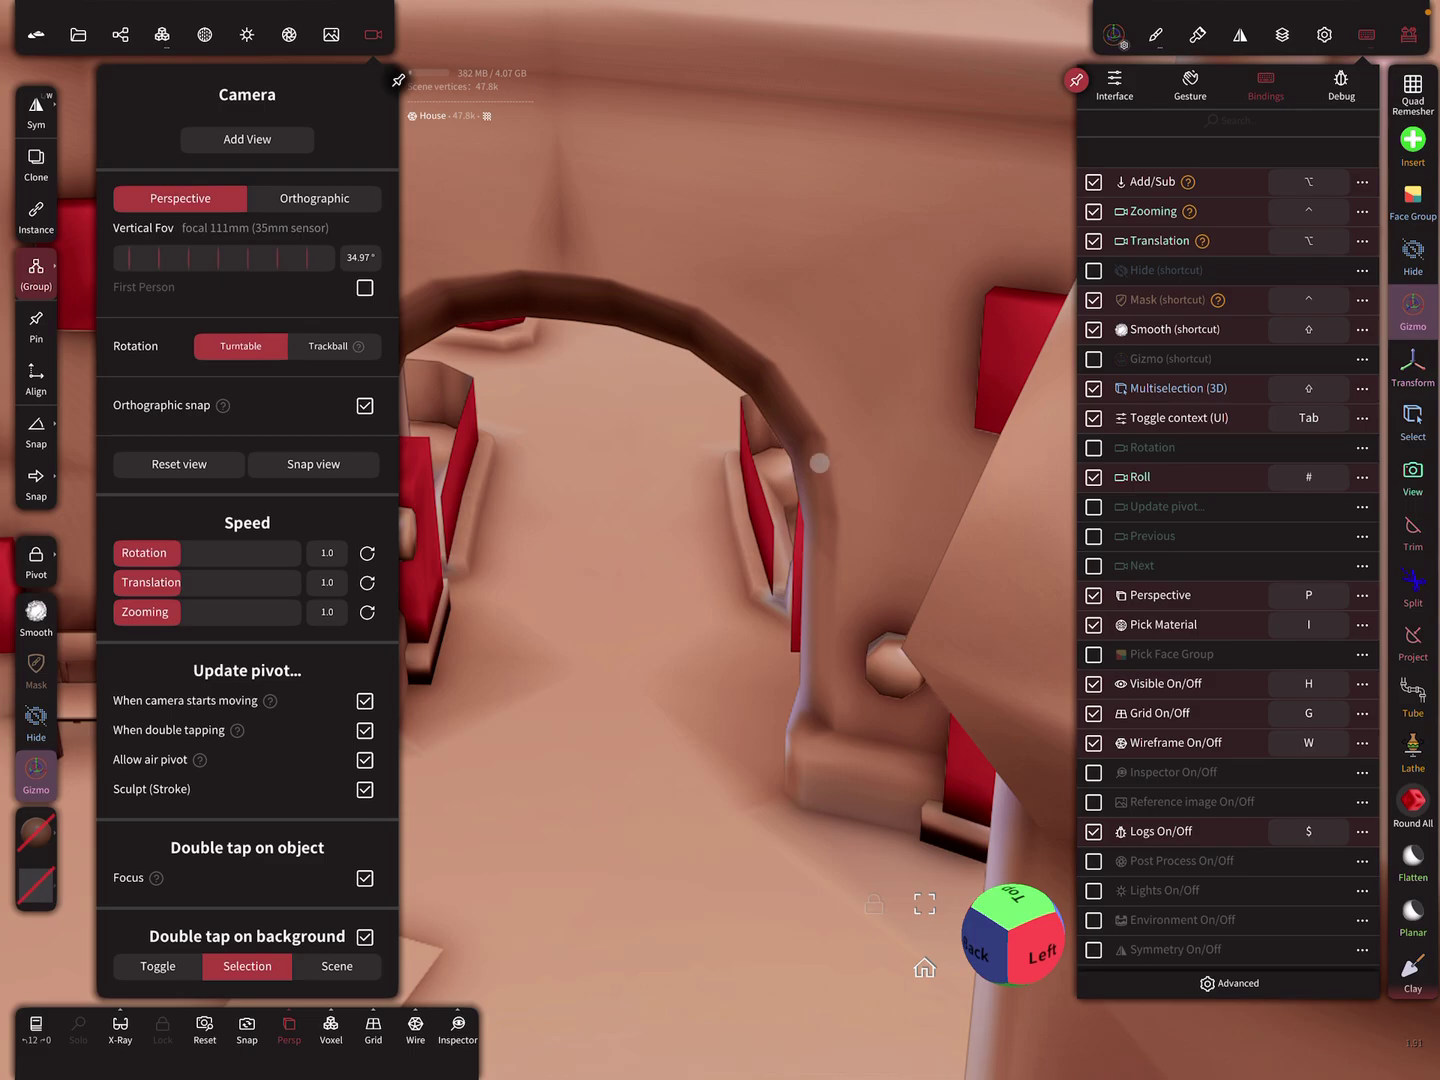
# Step: In Bluetooth settings, check the DUALSHOCK 4 controller's connection and open its details
pyautogui.press('super+Up')
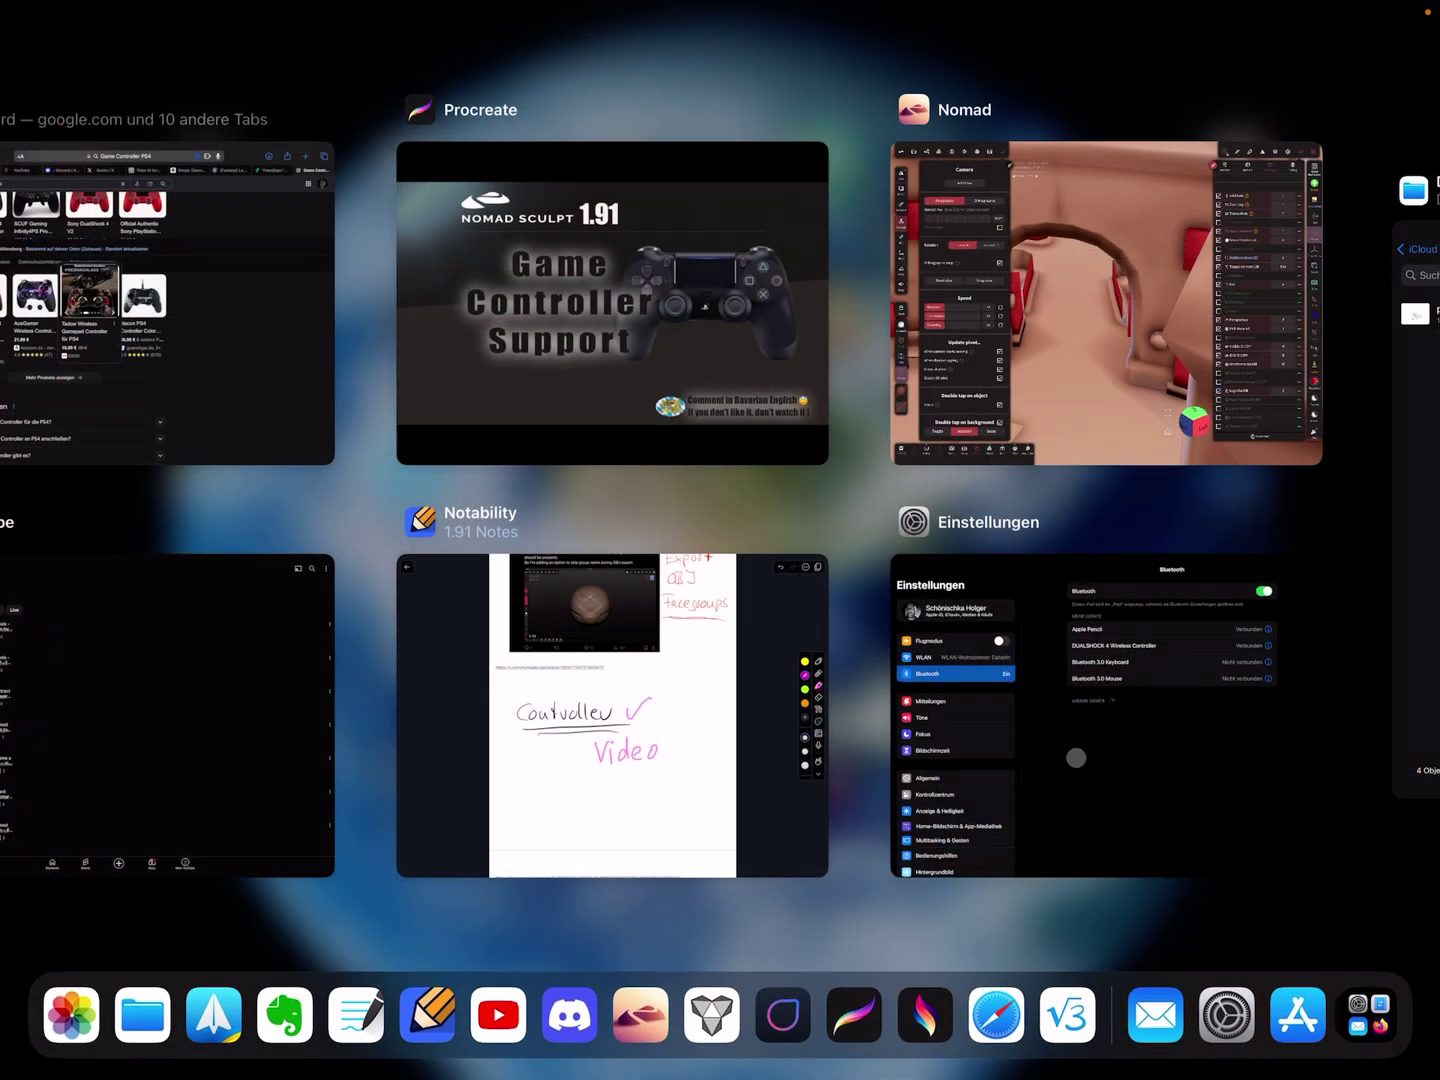
pyautogui.click(1075, 757)
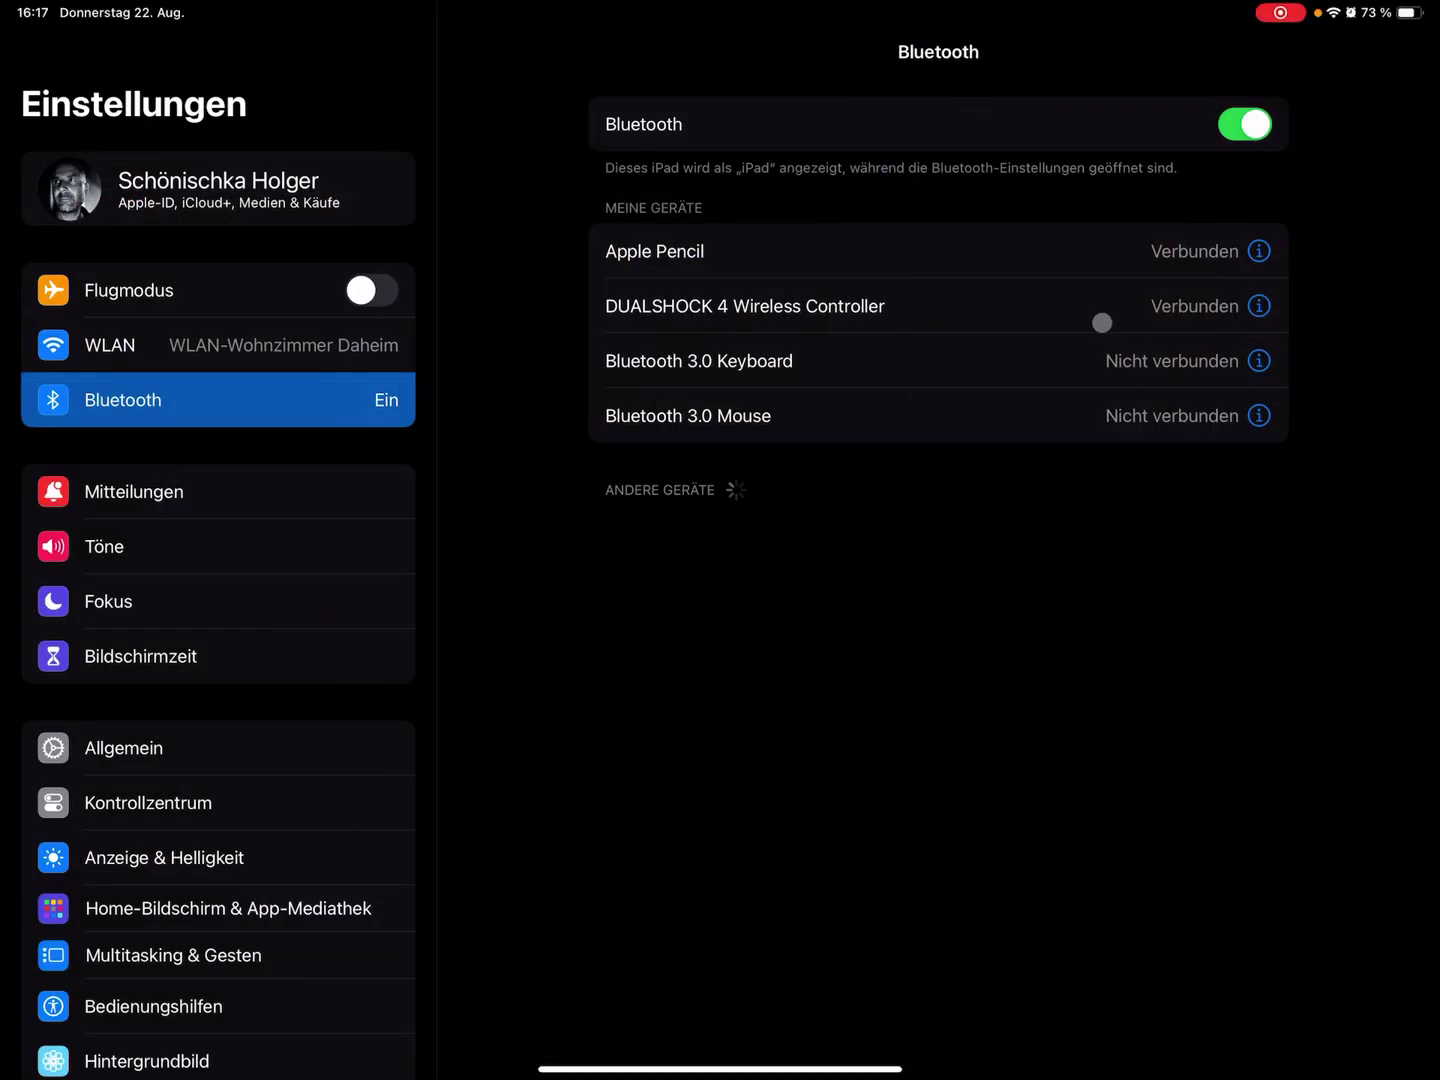
pyautogui.click(1149, 301)
pyautogui.click(942, 296)
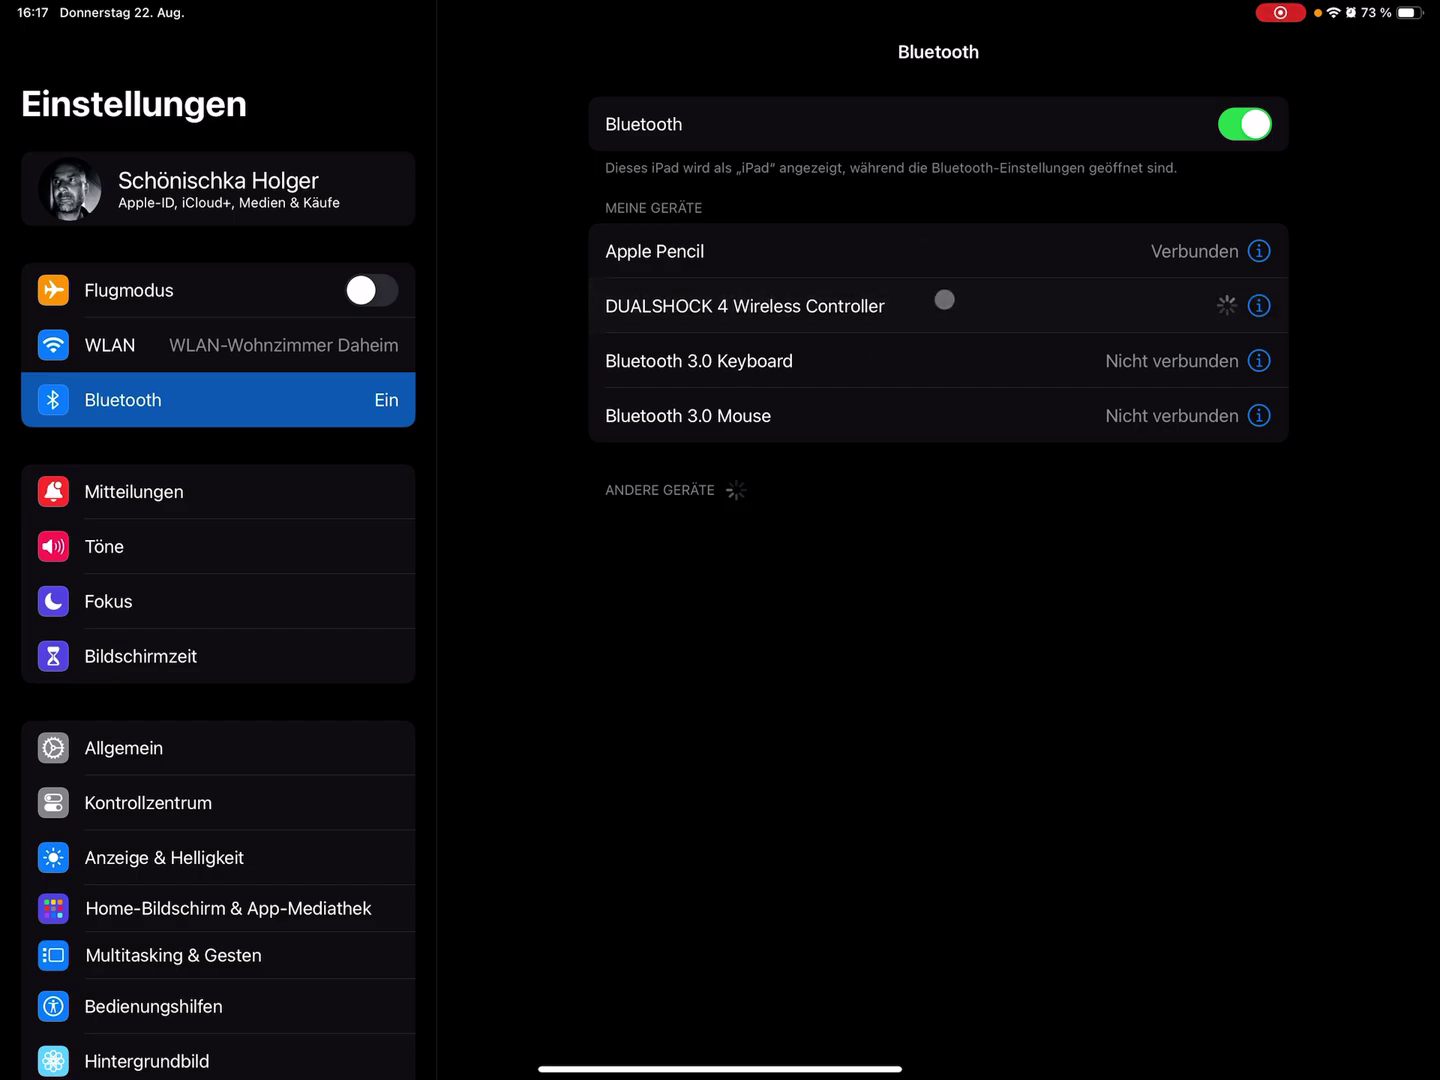
pyautogui.click(1258, 306)
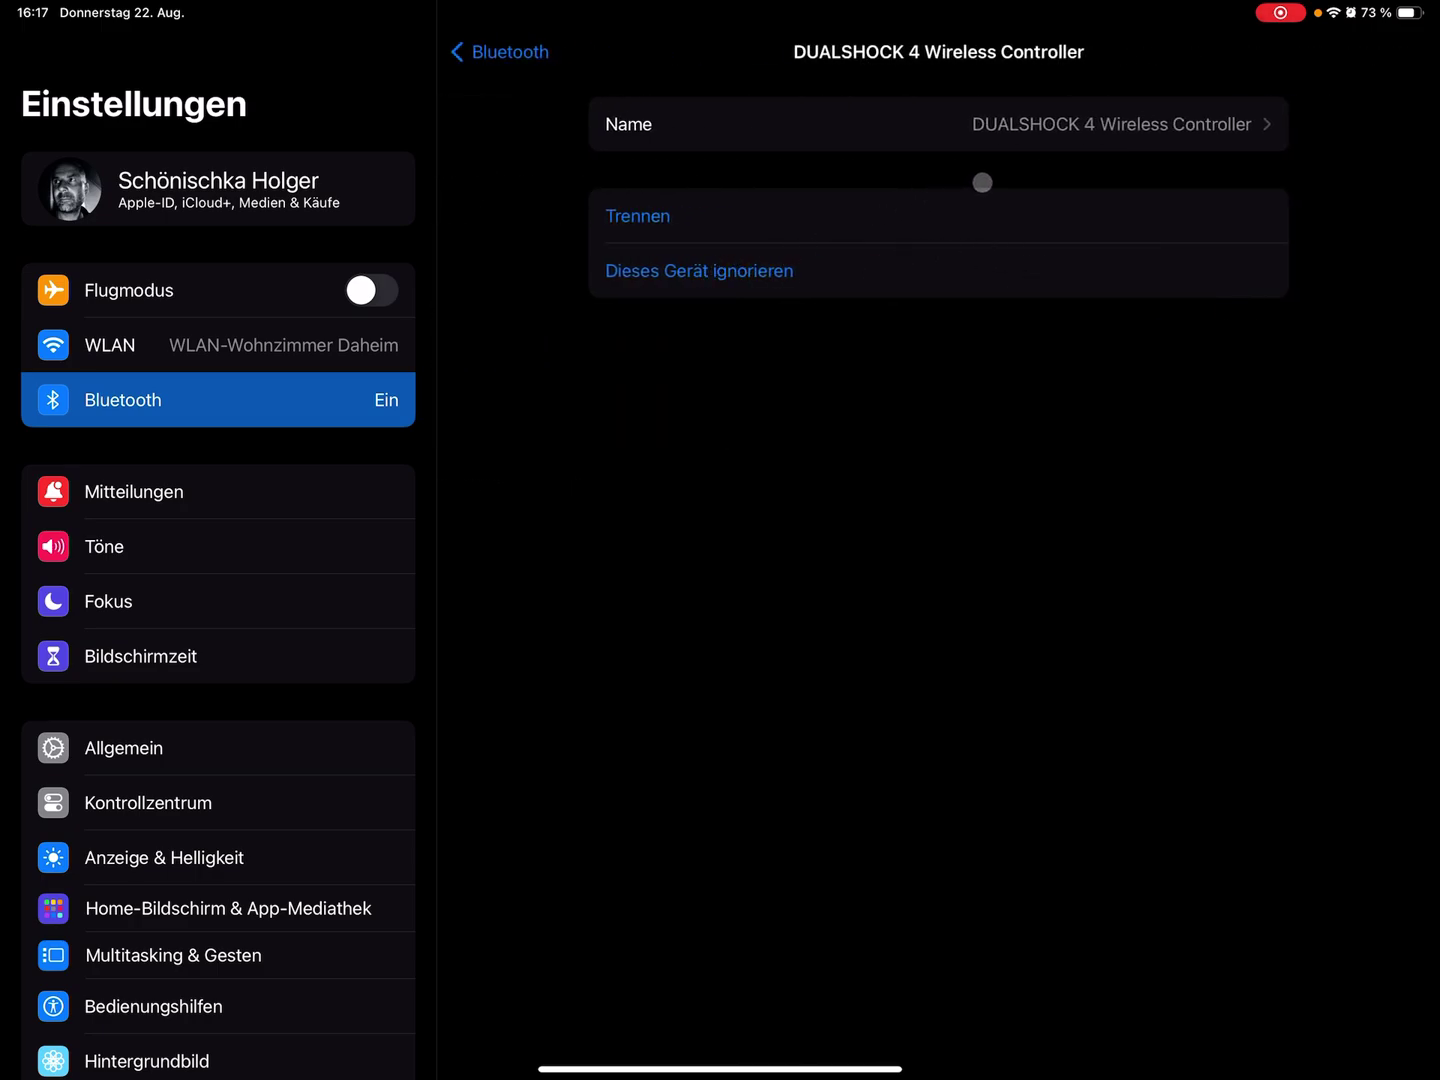
# Step: View the controller's name without changing it, then go back to Nomad Sculpt
pyautogui.click(1023, 130)
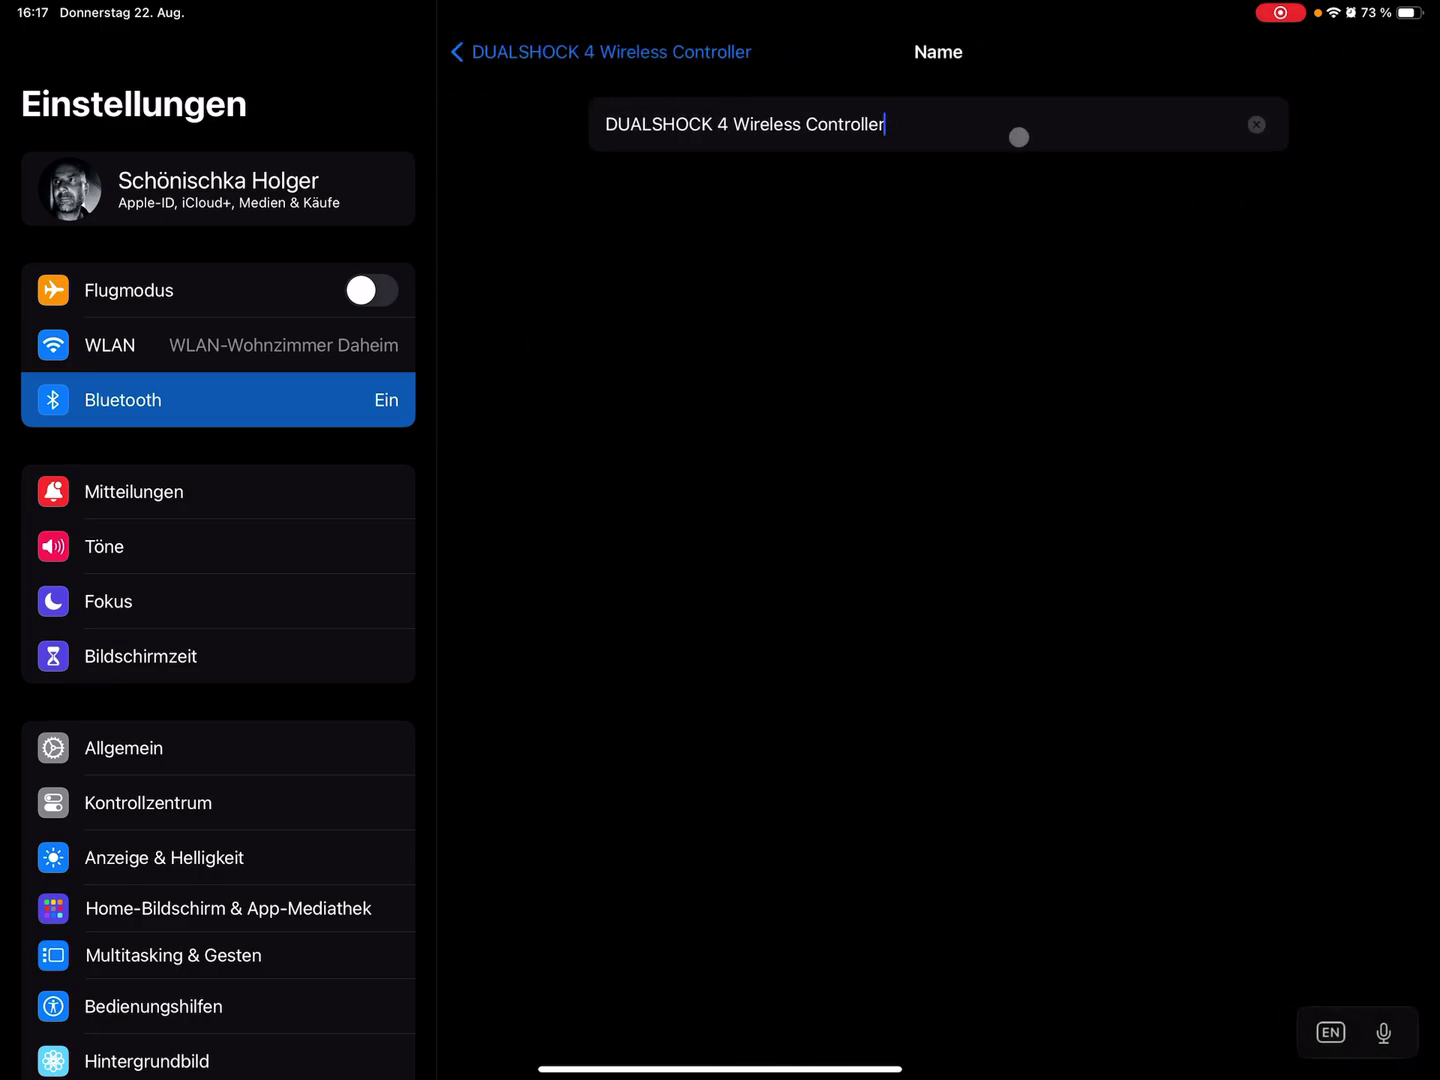
pyautogui.click(618, 51)
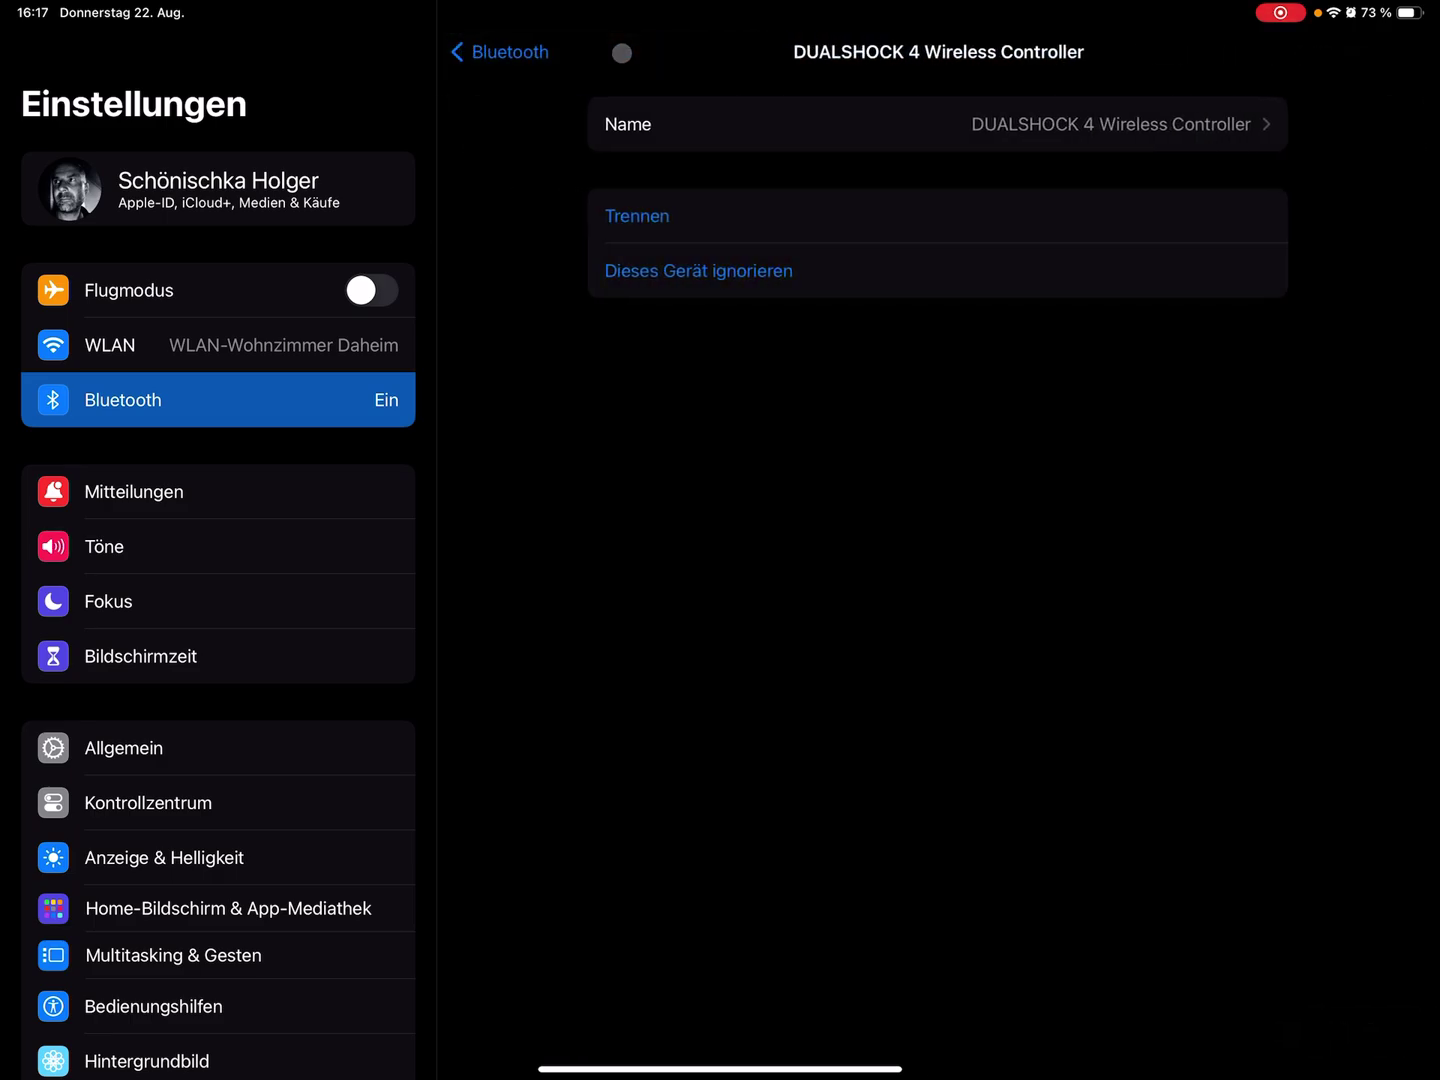
pyautogui.click(533, 51)
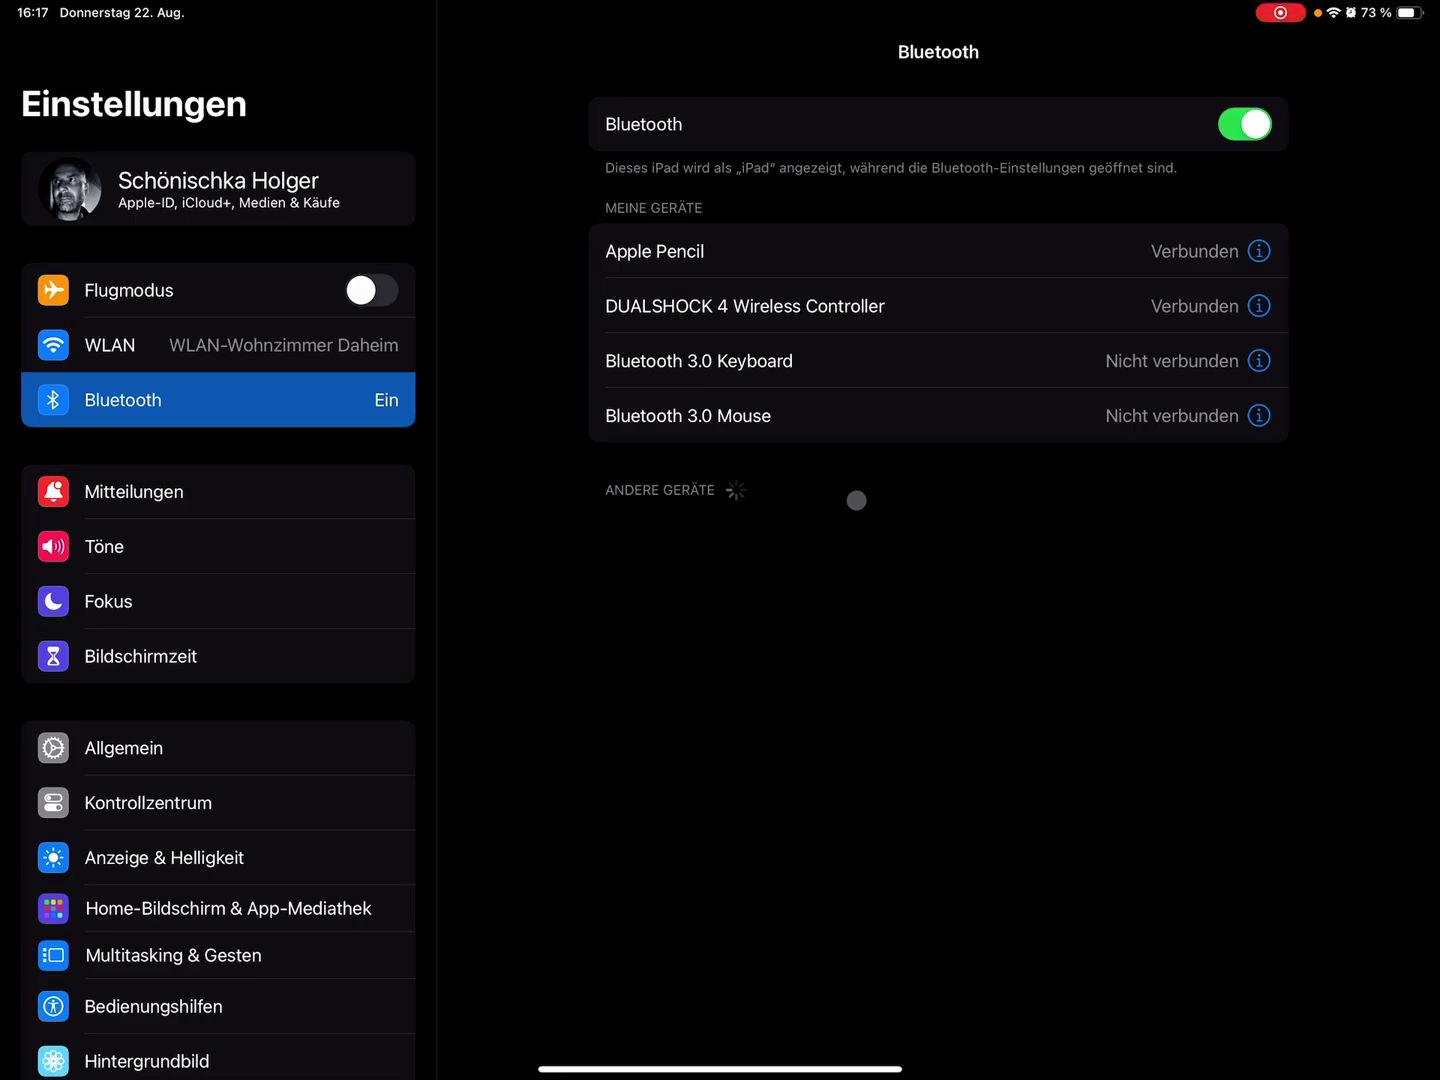
pyautogui.press('super+Up')
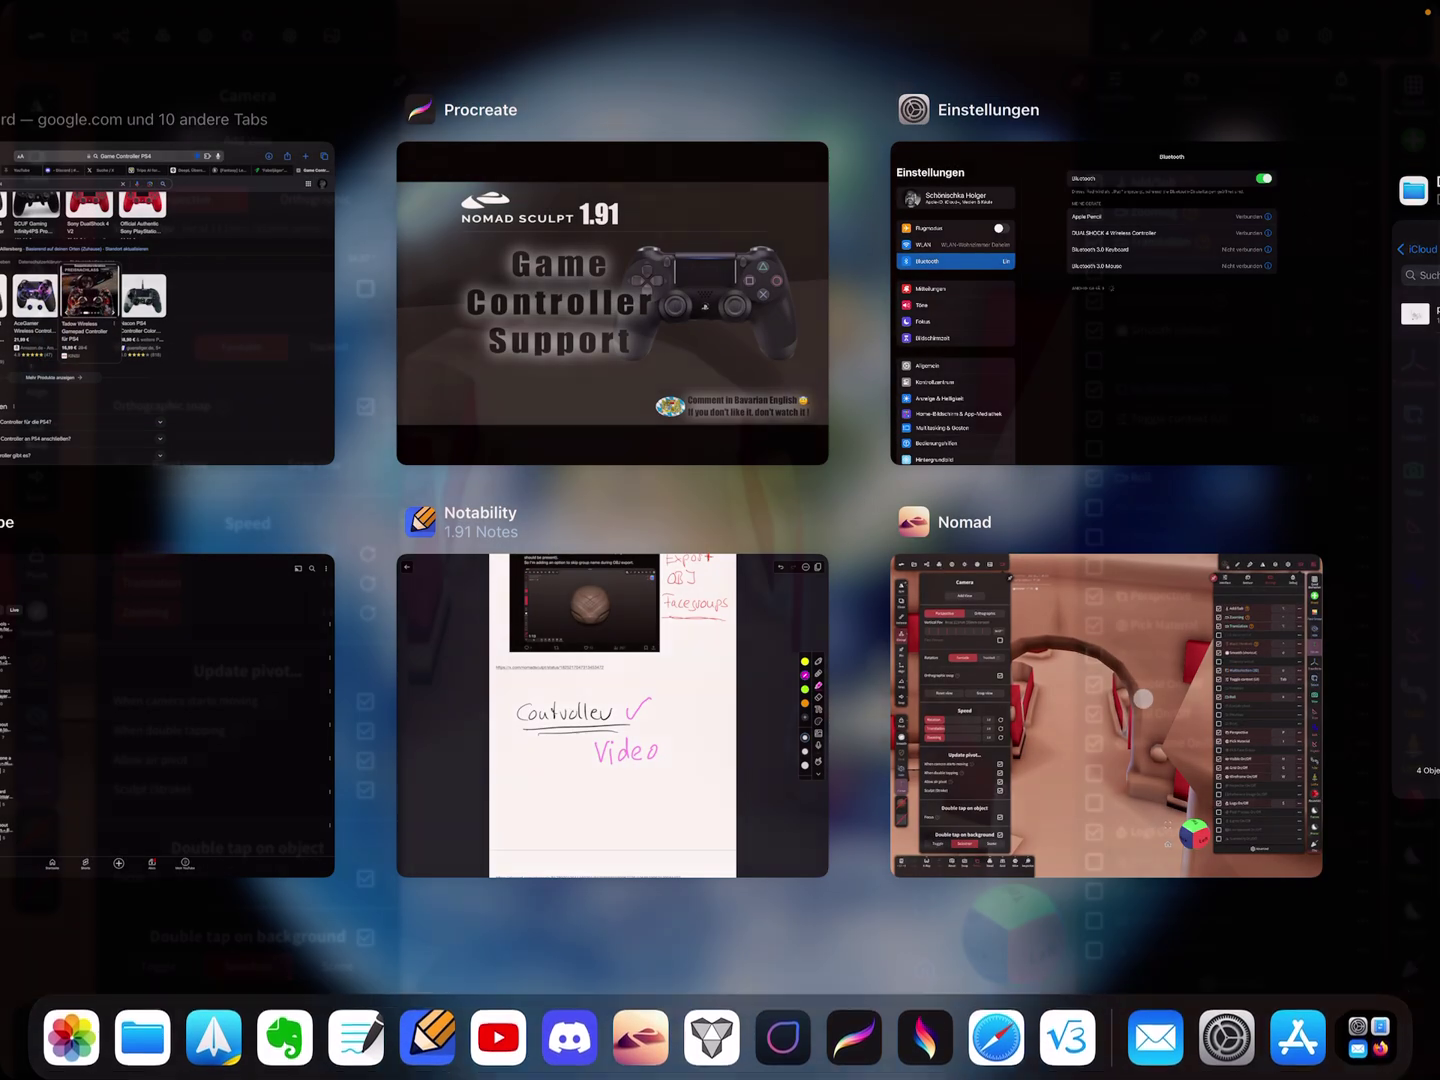
pyautogui.click(883, 602)
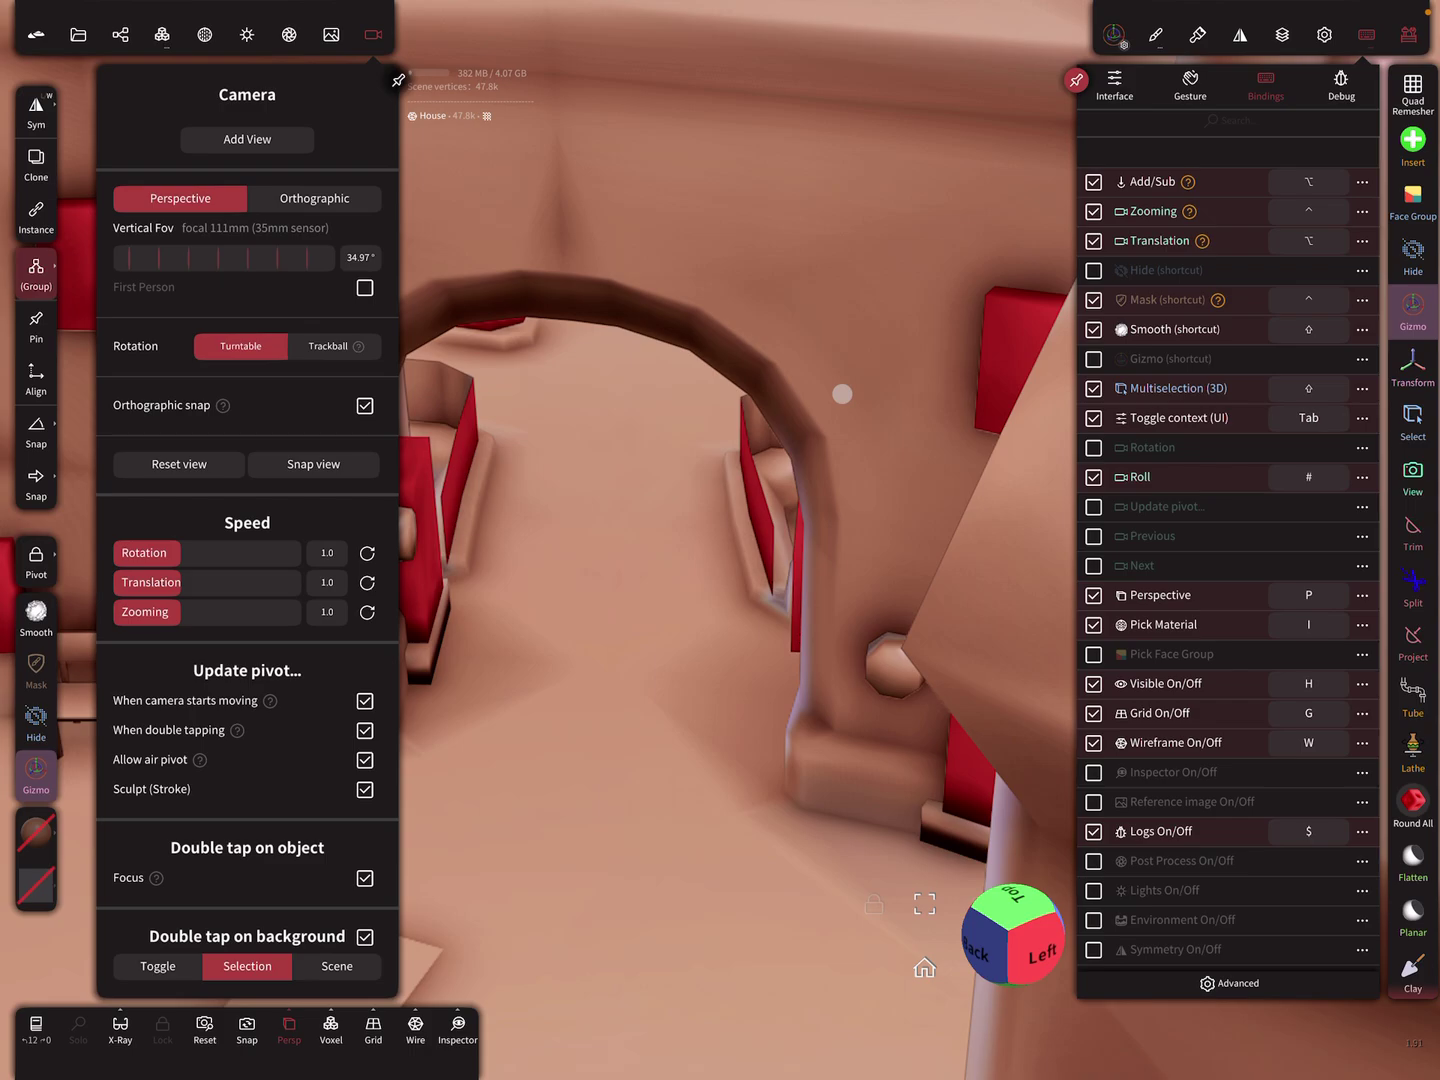
# Step: Reset to the front view, orbit to an angled town overview, and open Control Center
pyautogui.click(204, 1029)
pyautogui.moveTo(749, 836)
pyautogui.mouseDown()
pyautogui.moveTo(708, 911)
pyautogui.moveTo(525, 862)
pyautogui.moveTo(707, 890)
pyautogui.moveTo(933, 884)
pyautogui.moveTo(749, 932)
pyautogui.moveTo(457, 817)
pyautogui.moveTo(454, 907)
pyautogui.moveTo(415, 901)
pyautogui.mouseUp()
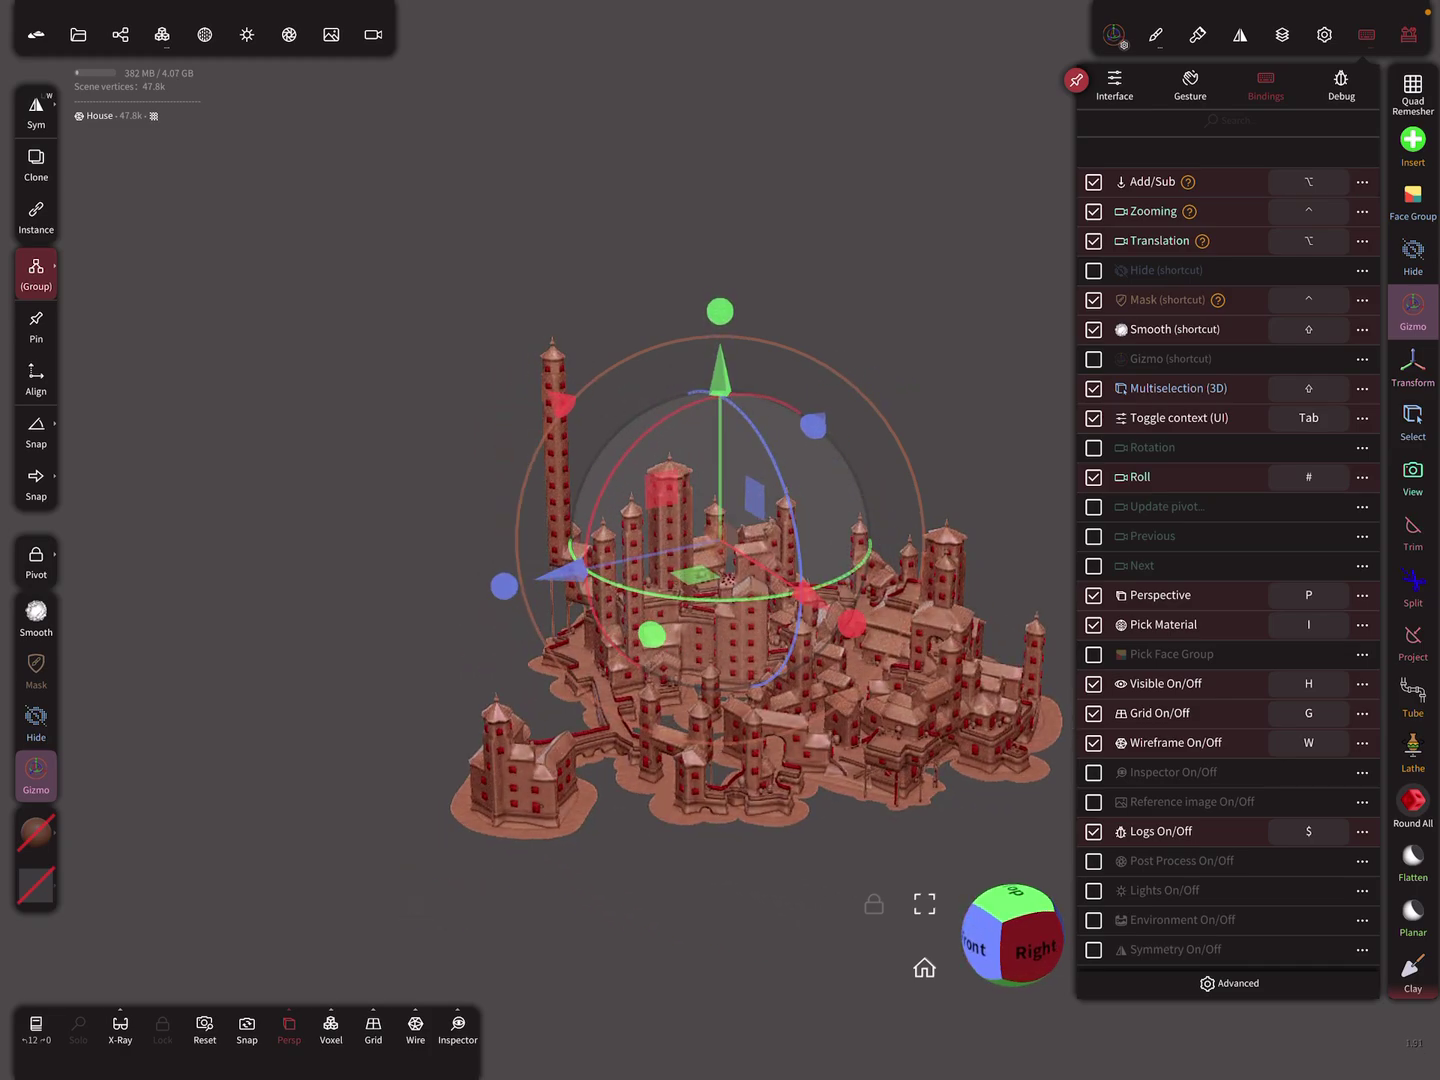
pyautogui.moveTo(1351, 5); pyautogui.dragTo(1350, 450)
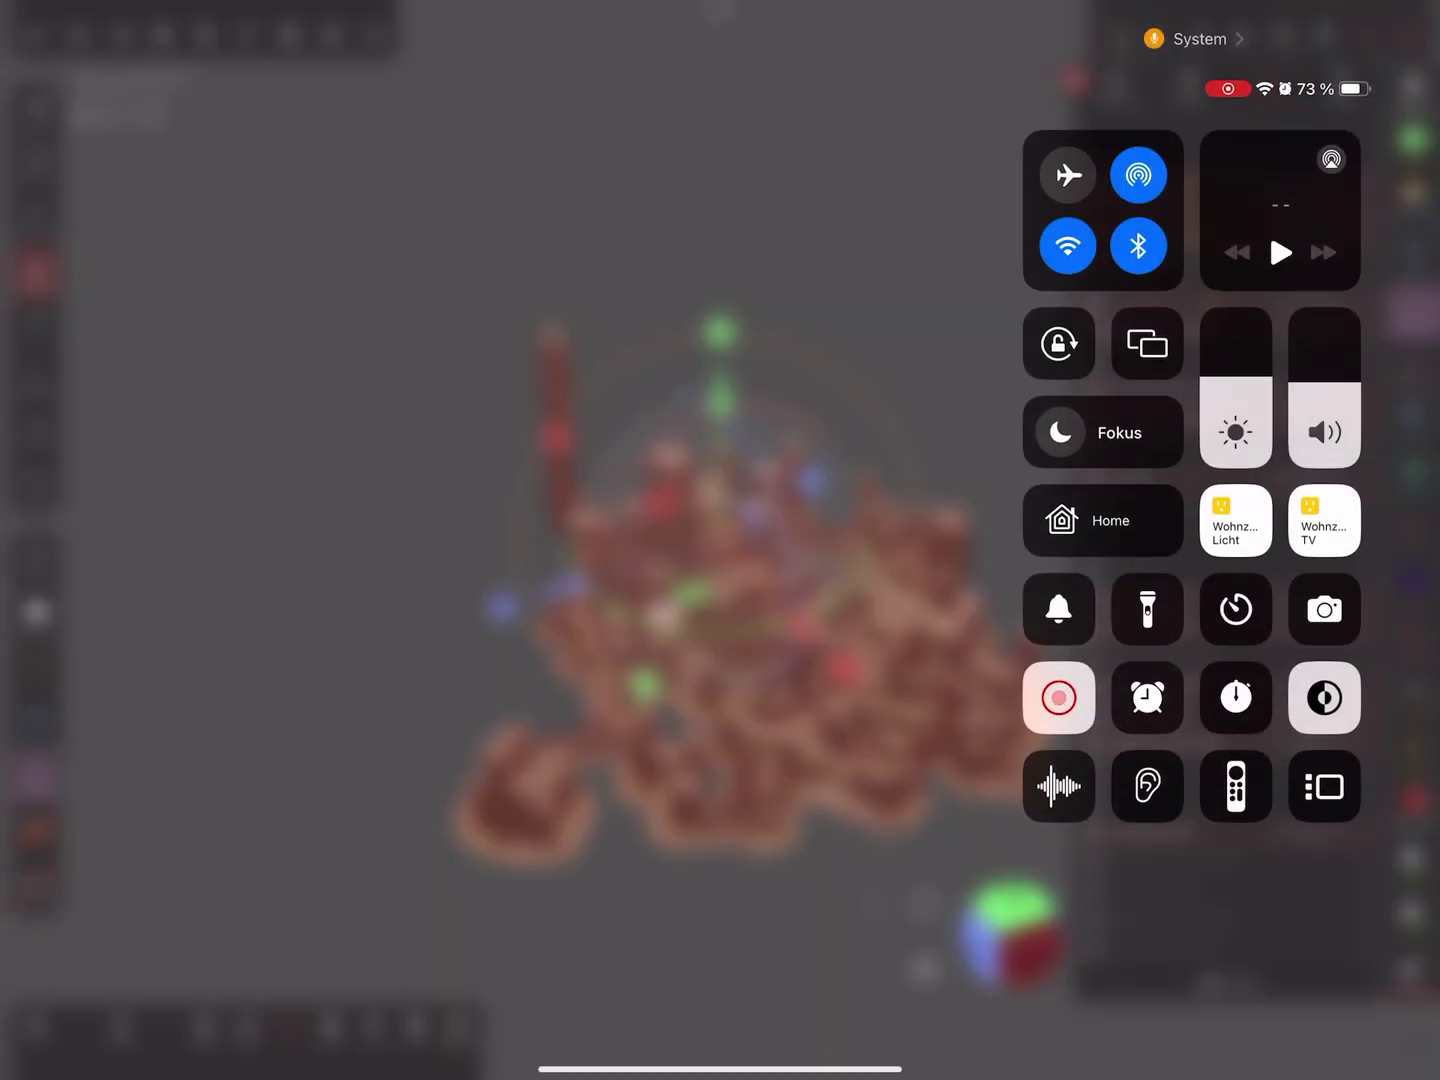